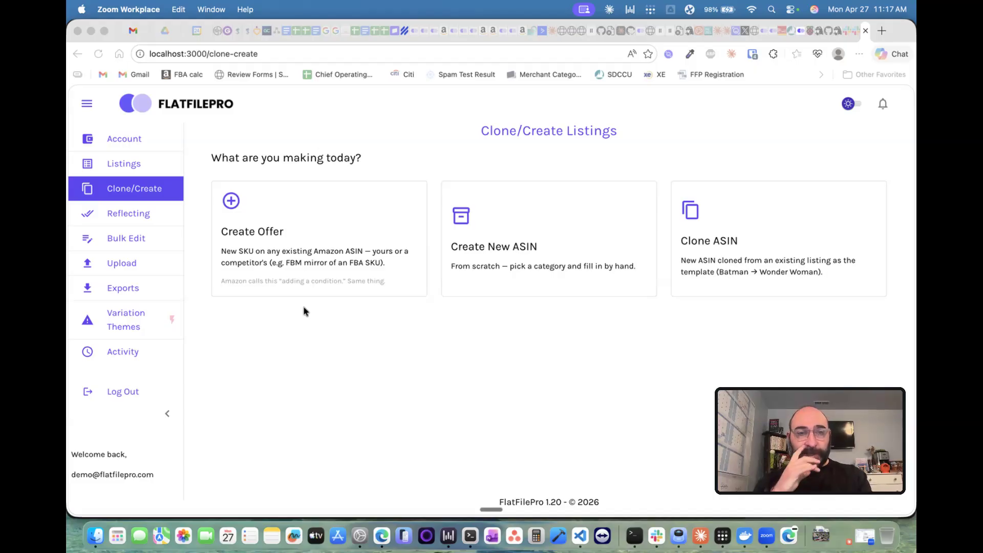
Step: Start a Create Offer flow for just one item
left_click(273, 252)
left_click(261, 247)
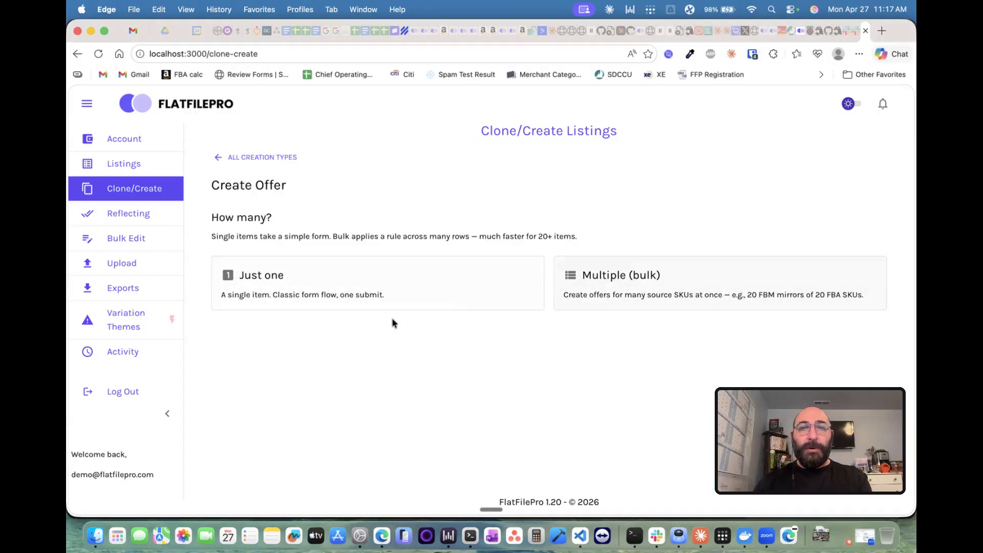
left_click(287, 296)
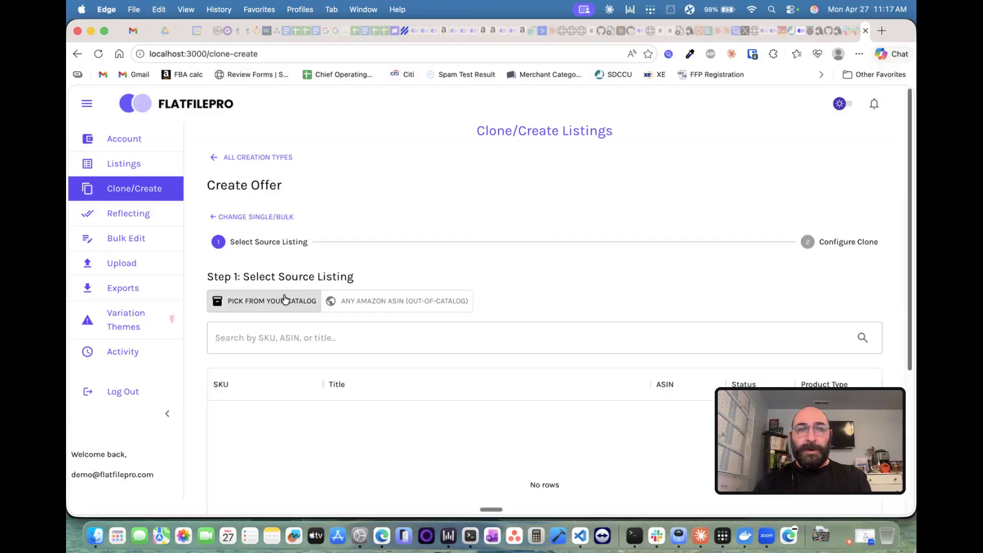
Step: Search the catalog's source listings for "sddfsdsf"
left_click(274, 337)
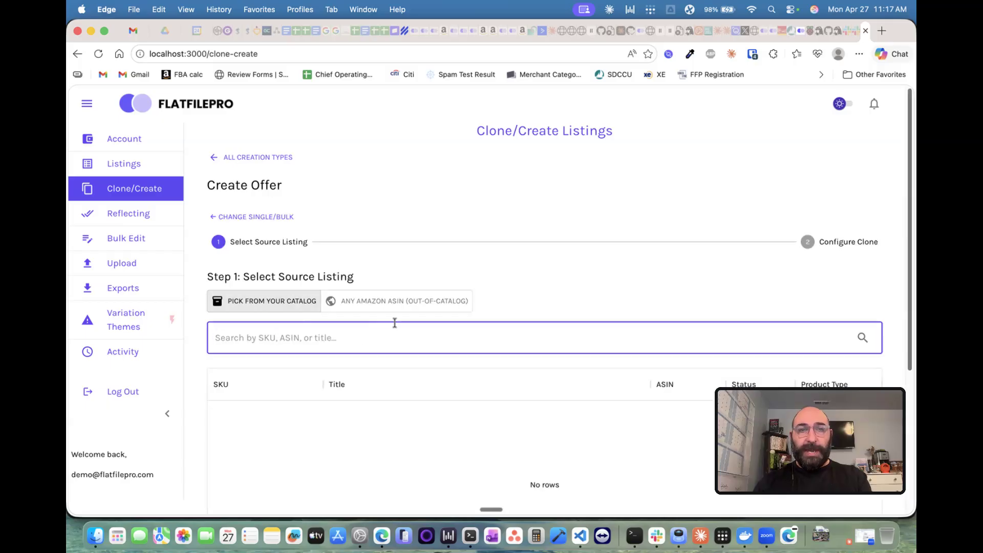
scroll(395, 322, "down", 2)
scroll(345, 279, "down", 1)
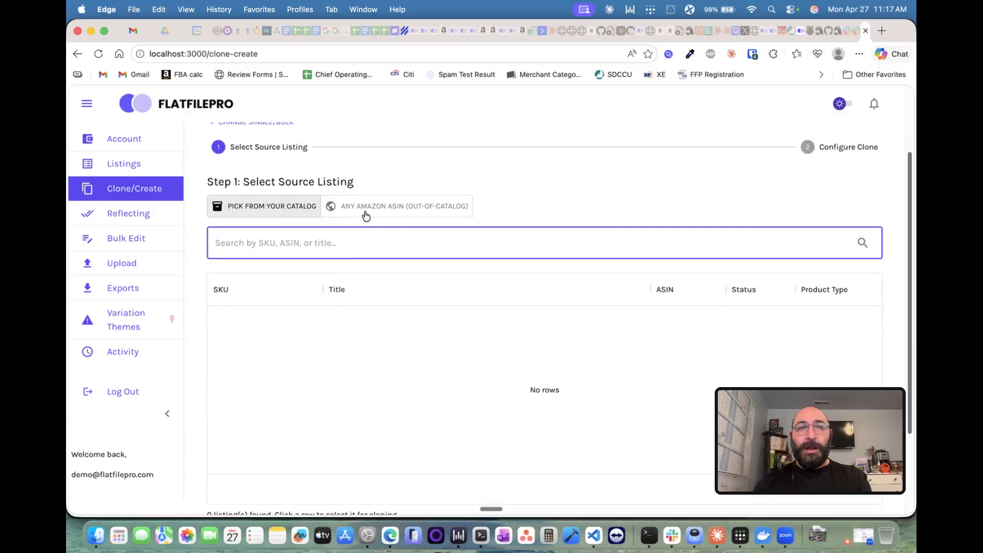
type("sddfsdsf")
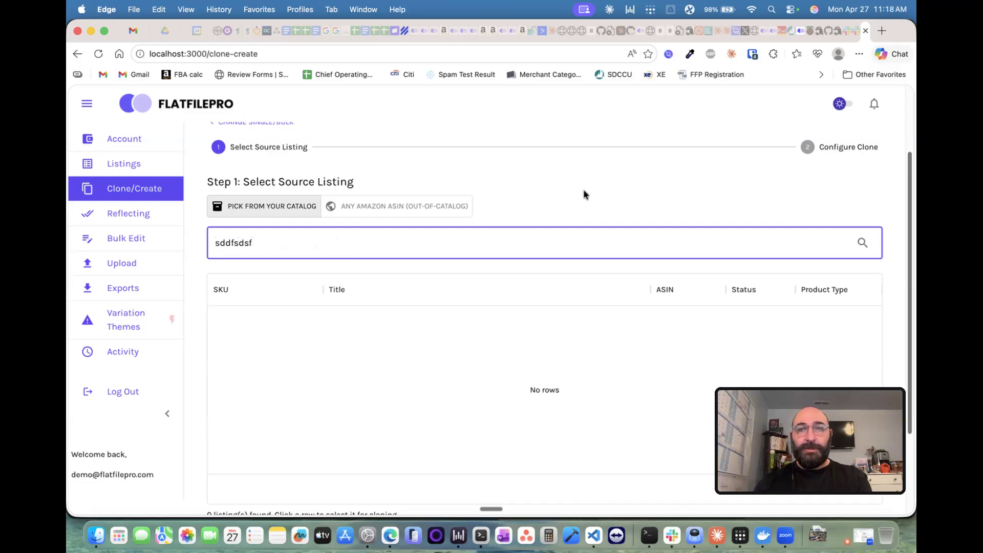
scroll(621, 250, "down", 3)
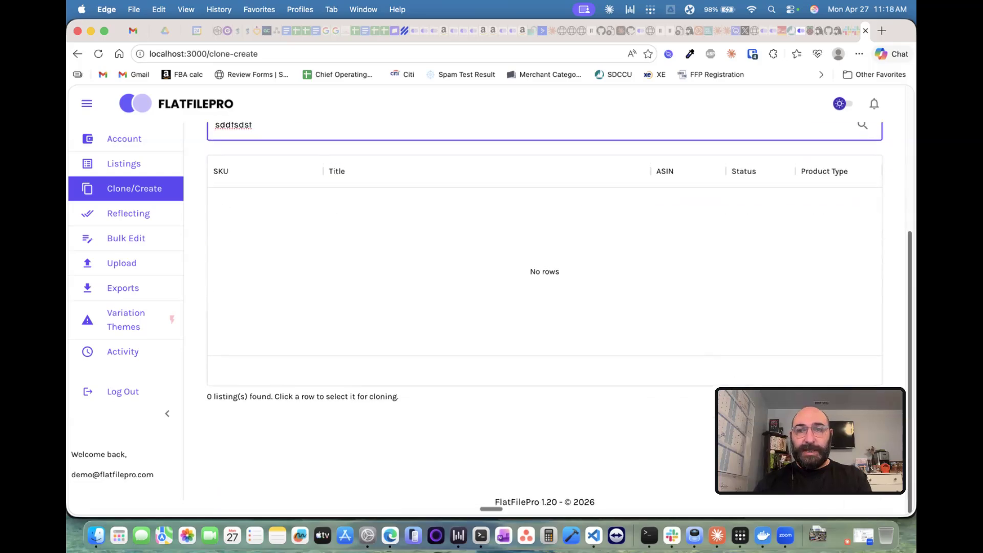
left_click(644, 320)
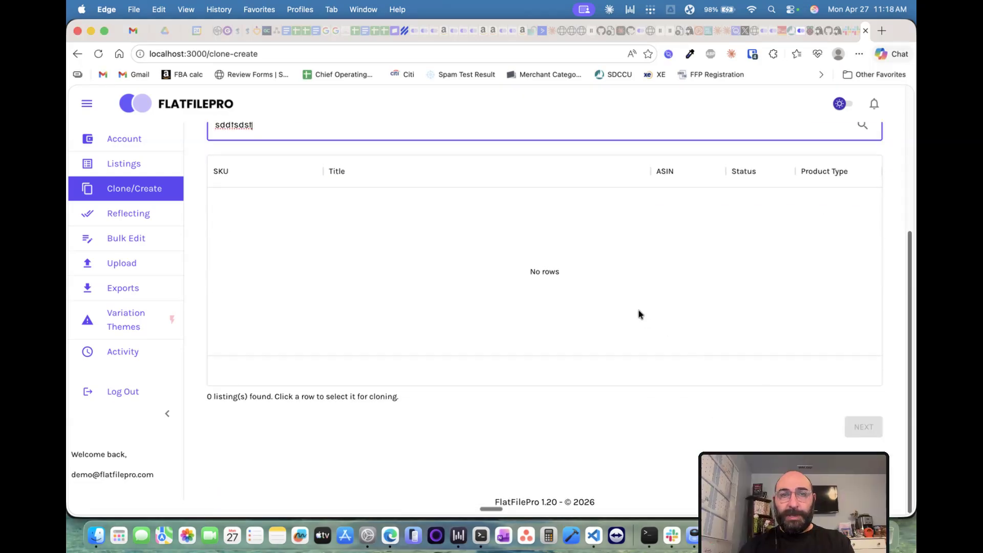
scroll(594, 324, "up", 5)
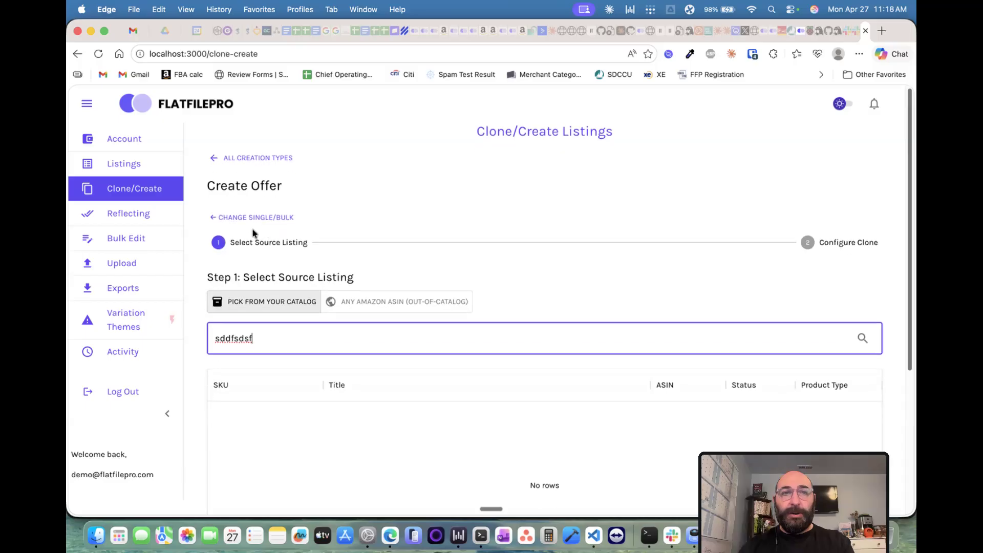
Step: Change the offer to Multiple (bulk) and enter the source items dgfdfg and dgdfdg on separate lines
left_click(247, 219)
left_click(633, 300)
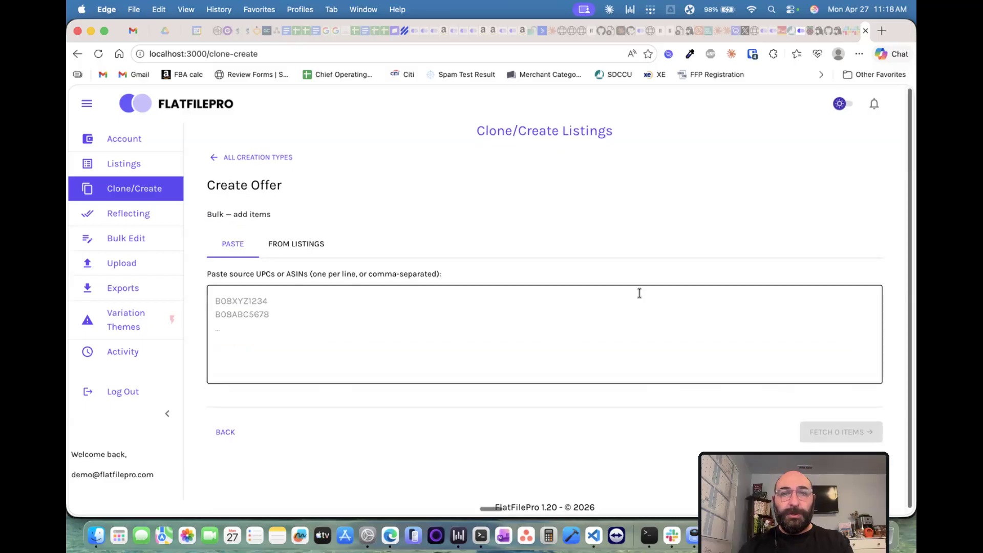
left_click(295, 301)
type("dgfdfg")
key("Return")
type("dgdfdg")
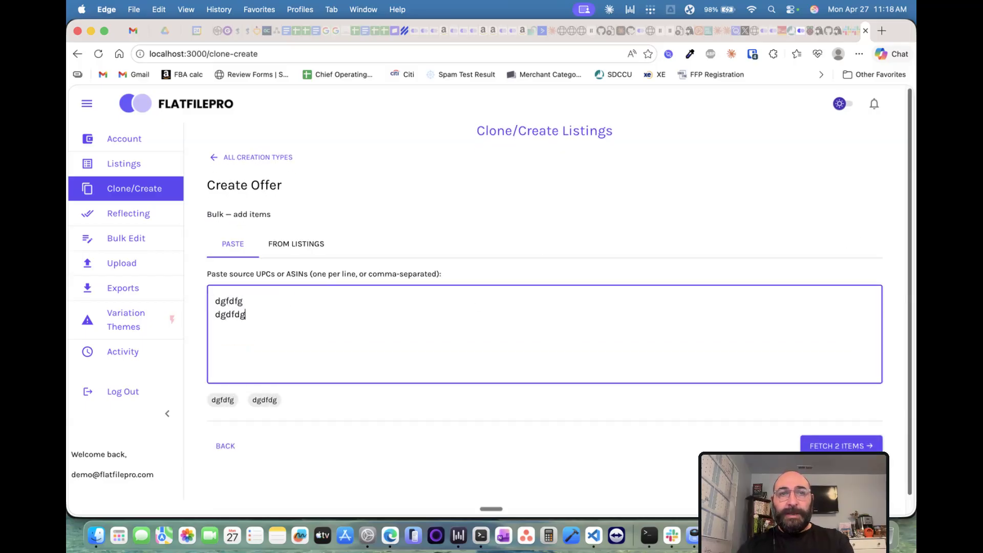
Step: Check the option of picking from existing listings, return to the pasted items and fetch both of them
left_click(312, 245)
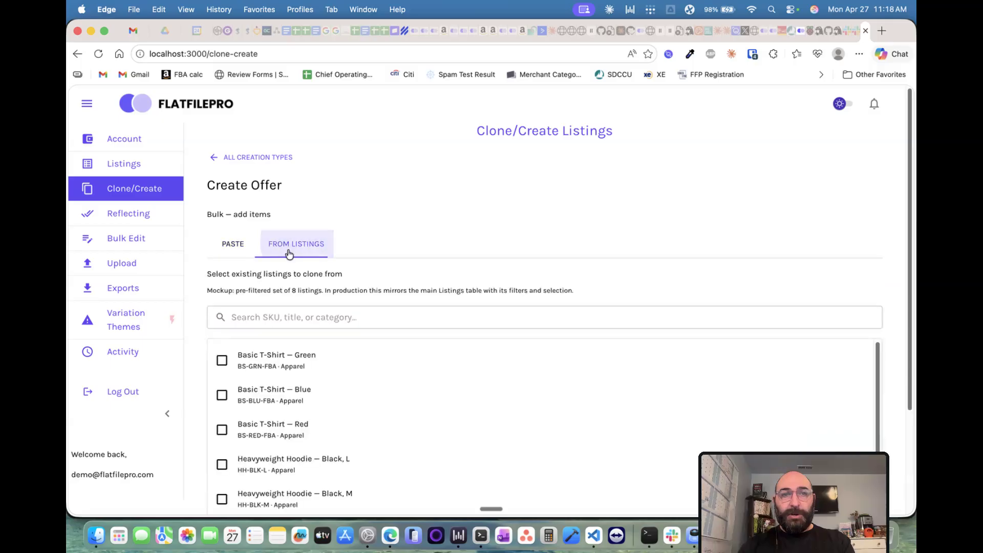
left_click(235, 244)
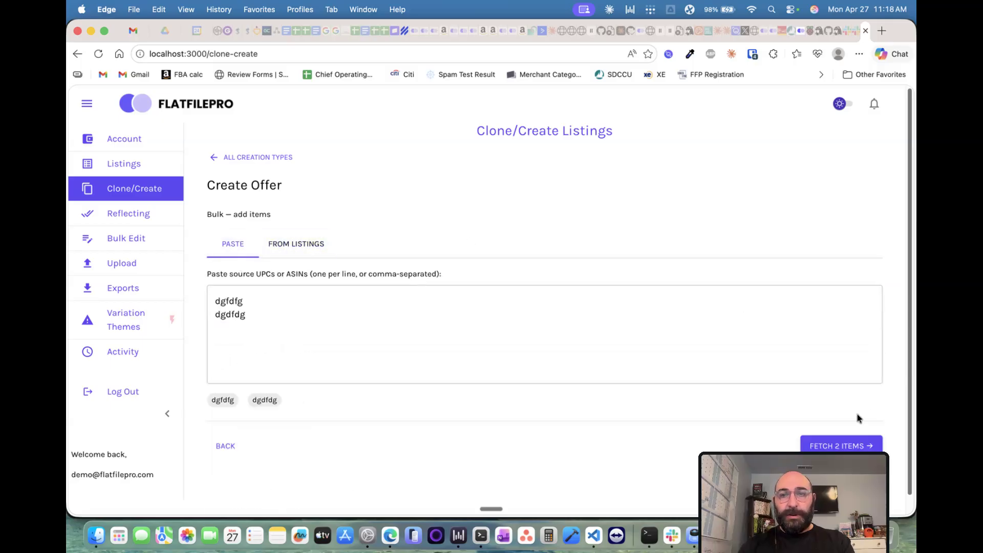
left_click(824, 446)
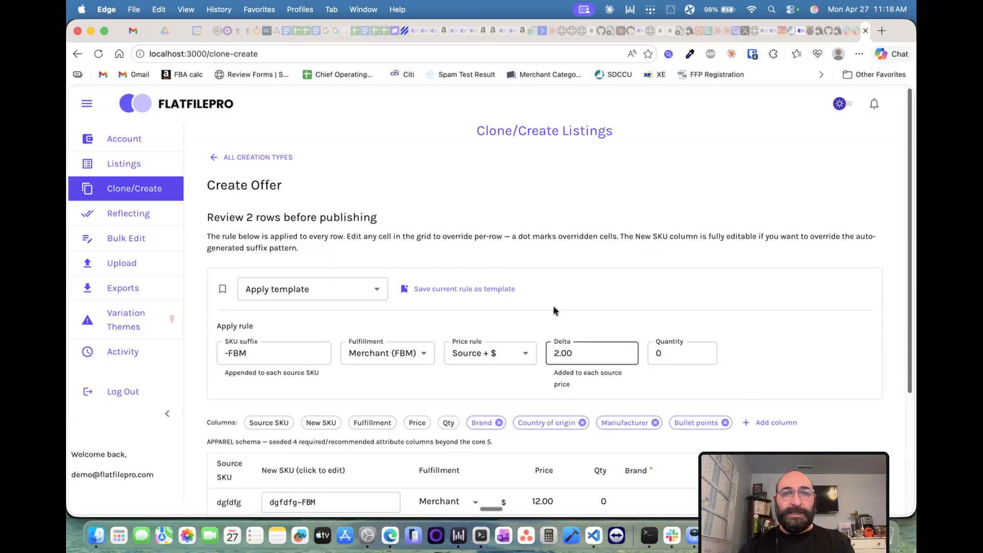
Step: Examine the bulk rule settings and all columns of the review grid, including the attribute and image columns
scroll(550, 304, "down", 3)
scroll(549, 304, "down", 2)
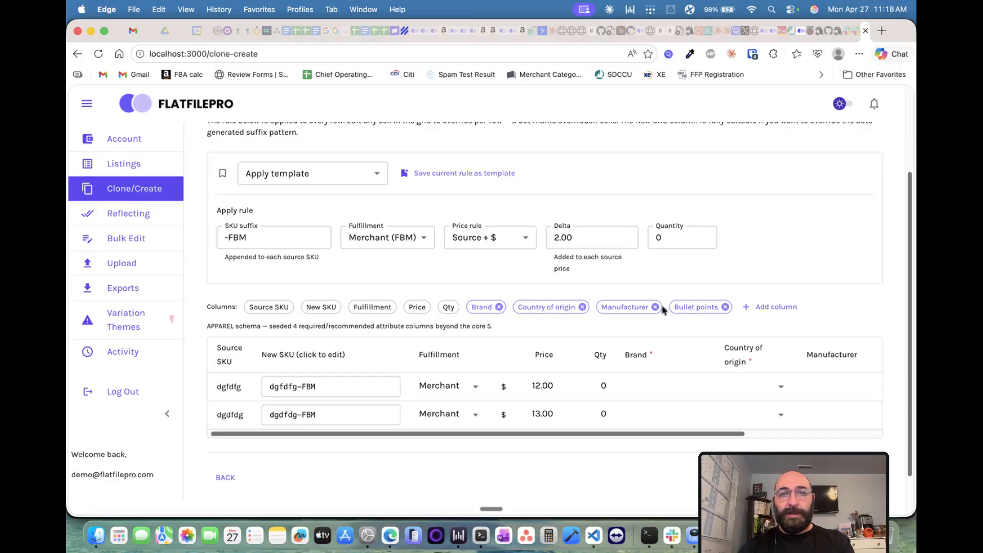
scroll(538, 314, "up", 2)
scroll(538, 314, "down", 1)
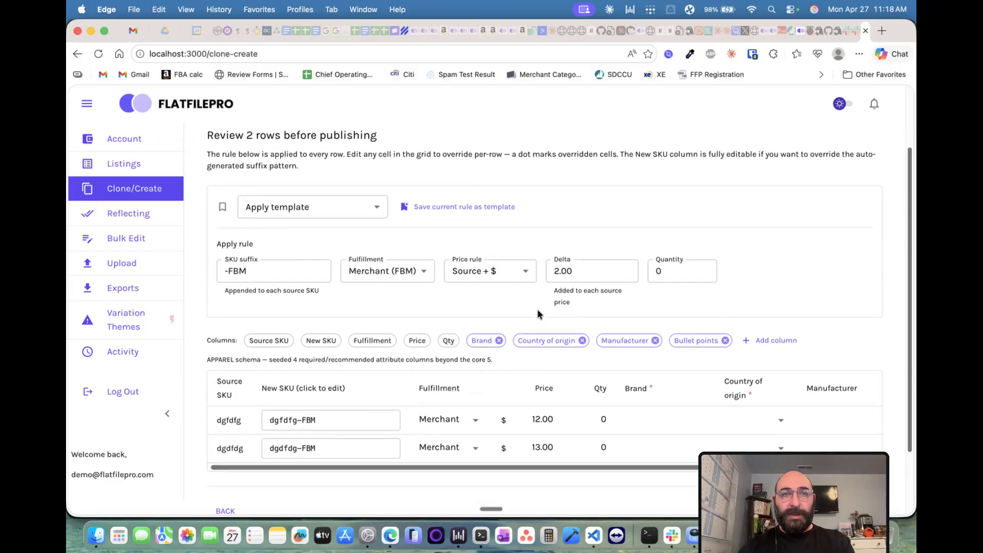
scroll(460, 383, "right", 3)
scroll(459, 383, "right", 1)
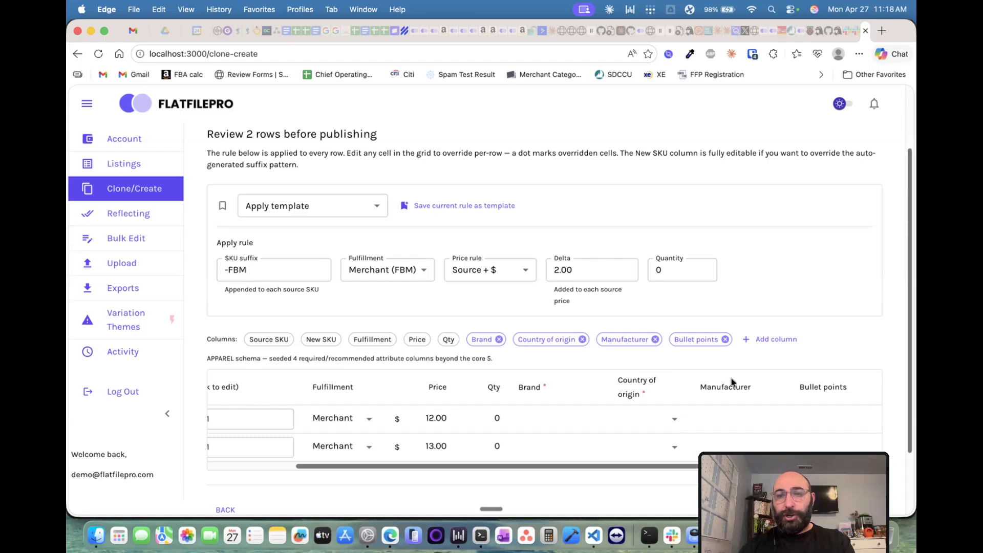
scroll(731, 379, "down", 1)
scroll(716, 385, "right", 3)
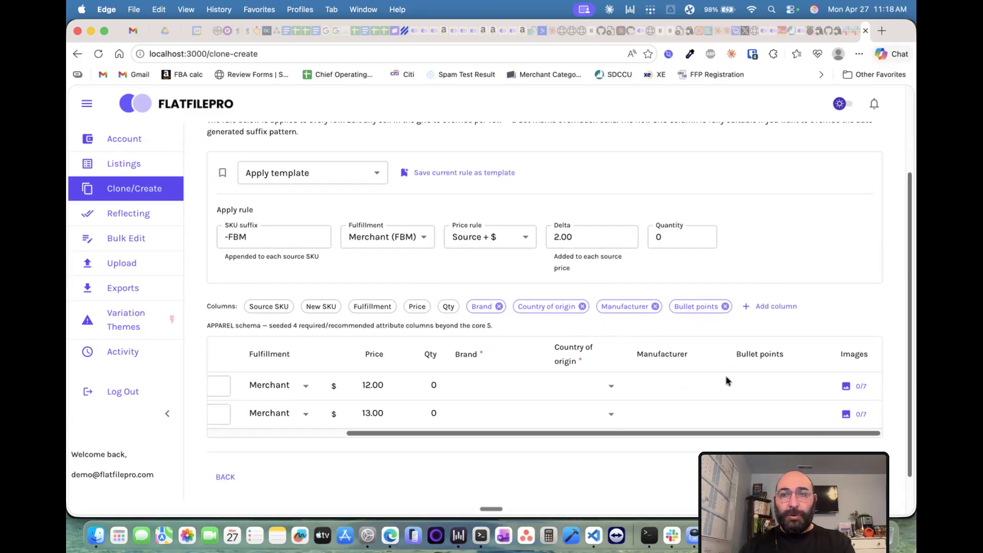
scroll(465, 385, "left", 7)
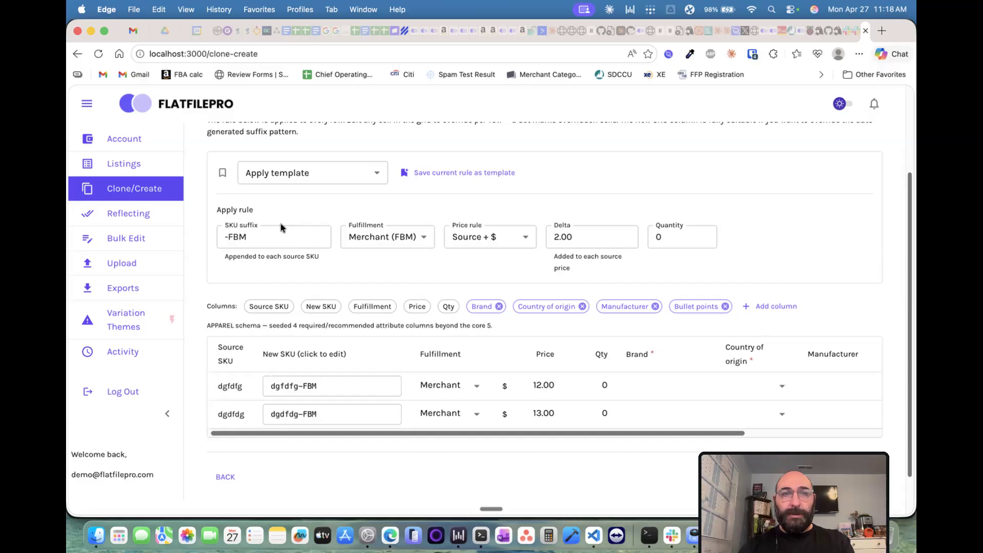
Step: Set the rule's SKU suffix to -42726
left_click(260, 239)
key("BackSpace")
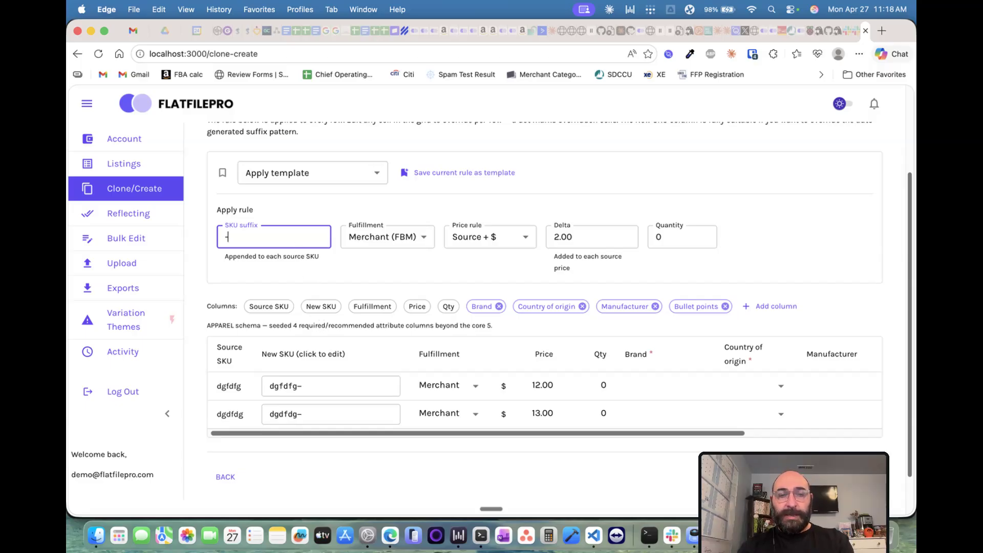
type("2")
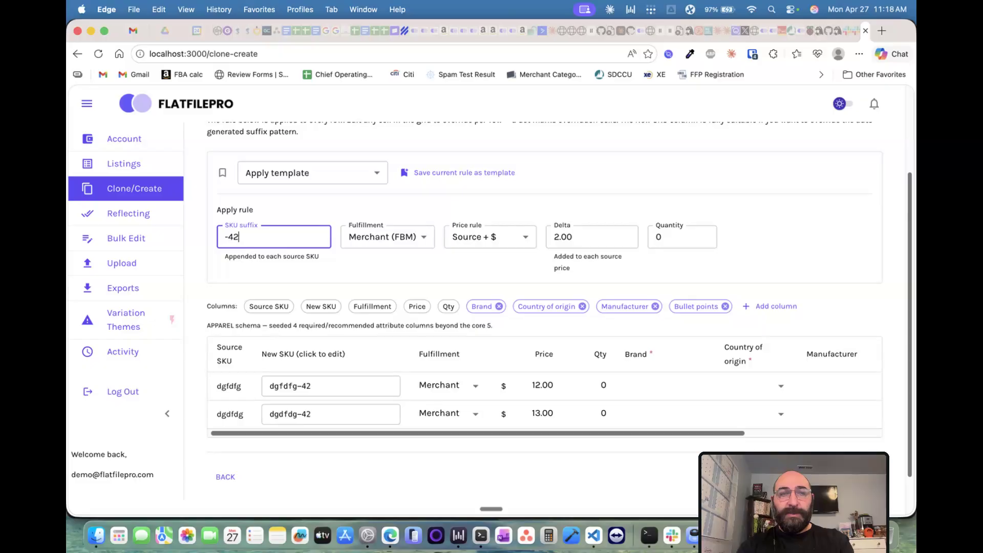
type("726")
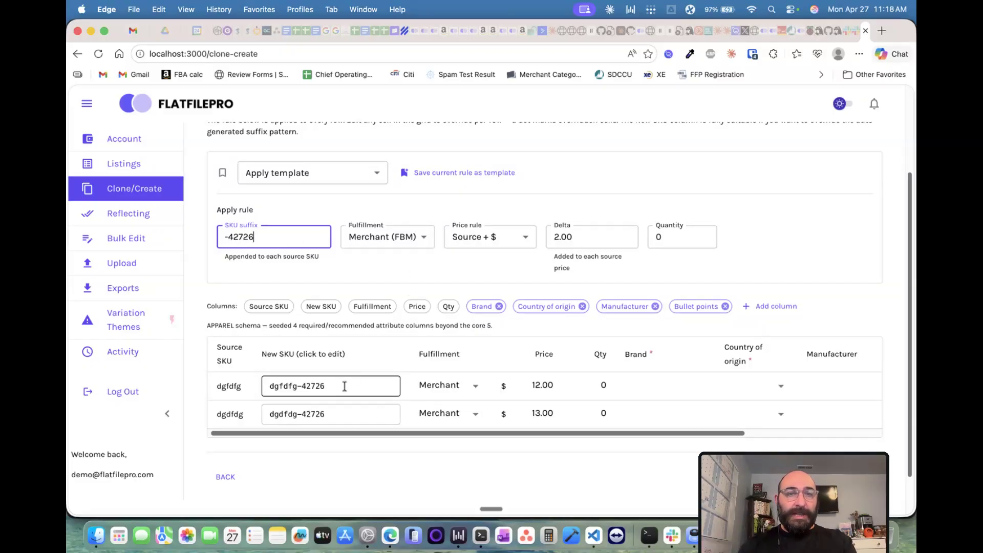
Step: Override the New SKU of the dgdfdg row by shortening it to "dgdfdg-"
left_click(338, 415)
key("BackSpace")
key("BackSpace")
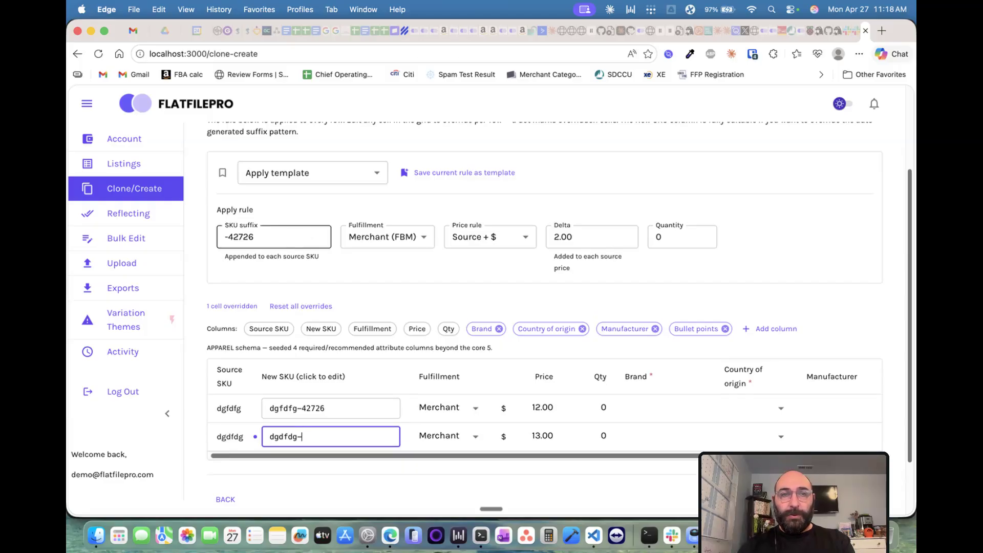
Step: Set the rule's SKU suffix to -fbm and complete the dgdfdg row's New SKU as dgdfdg-fbm
left_click(283, 242)
double_click(240, 237)
type("f")
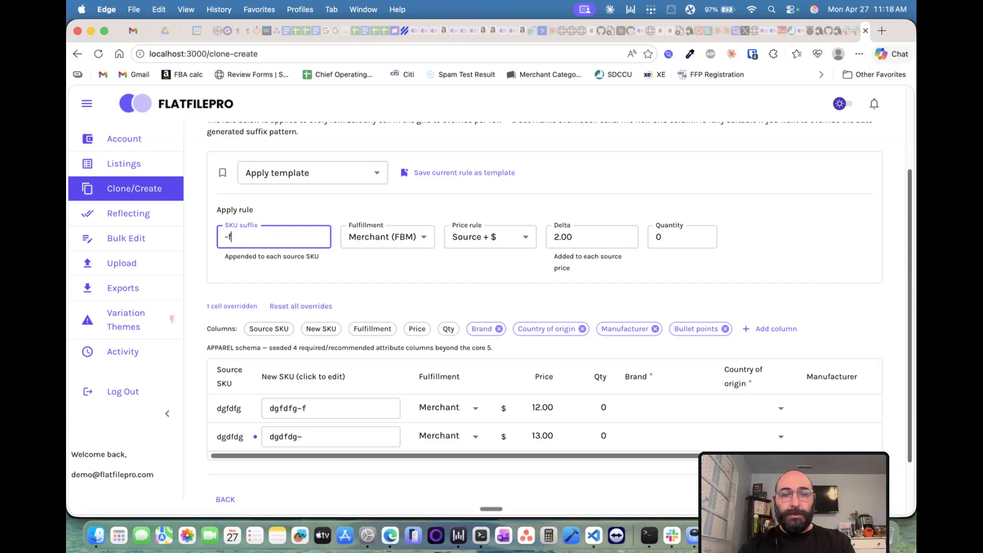
type("mm")
left_click(325, 438)
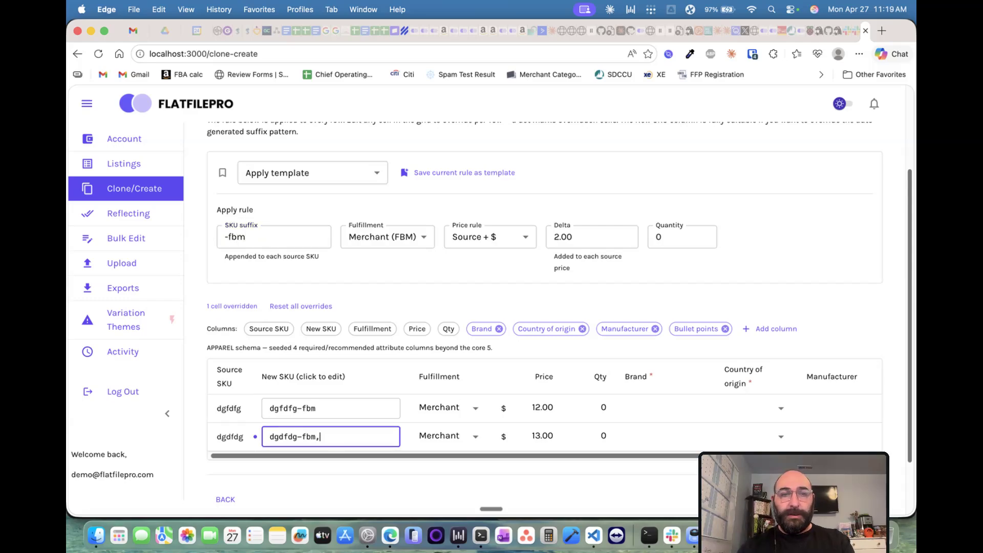
scroll(414, 464, "down", 3)
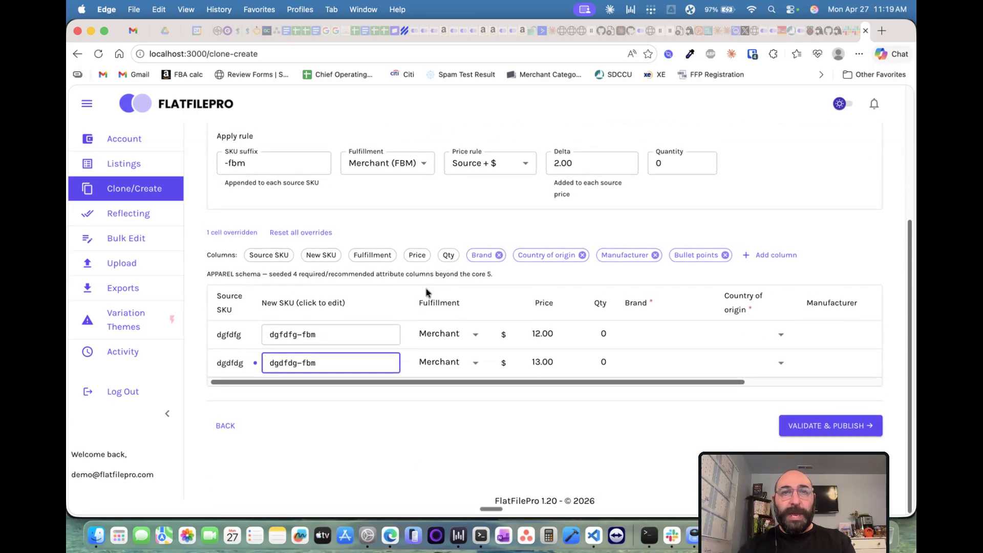
Step: Try the Same as source price rule on the rows and switch it back to Source + $
left_click(379, 169)
left_click(479, 164)
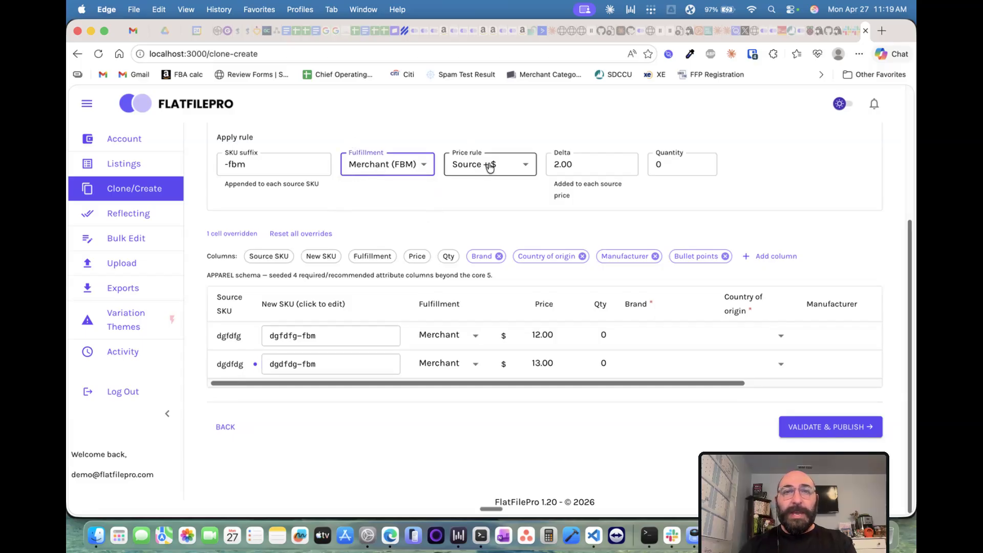
left_click(490, 164)
left_click(477, 192)
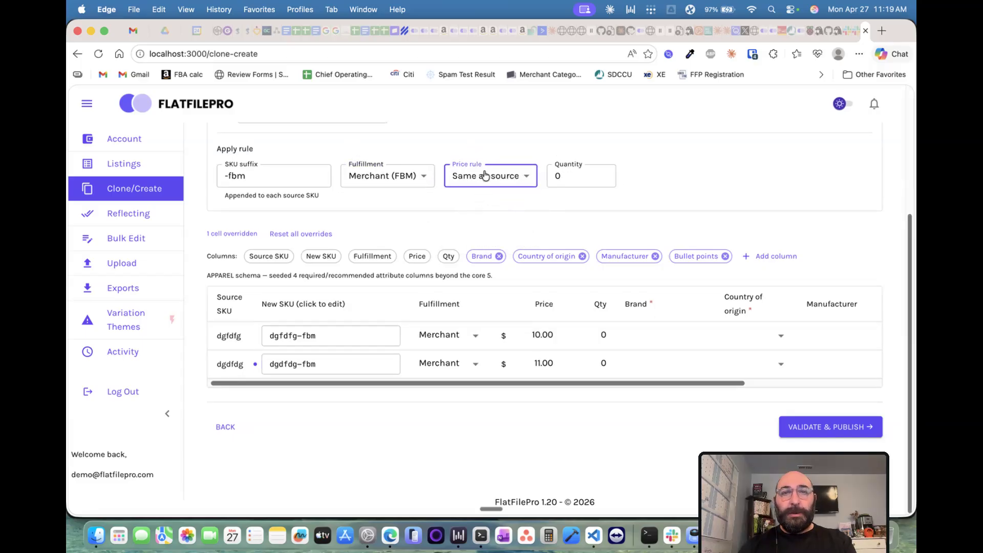
left_click(483, 174)
left_click(480, 226)
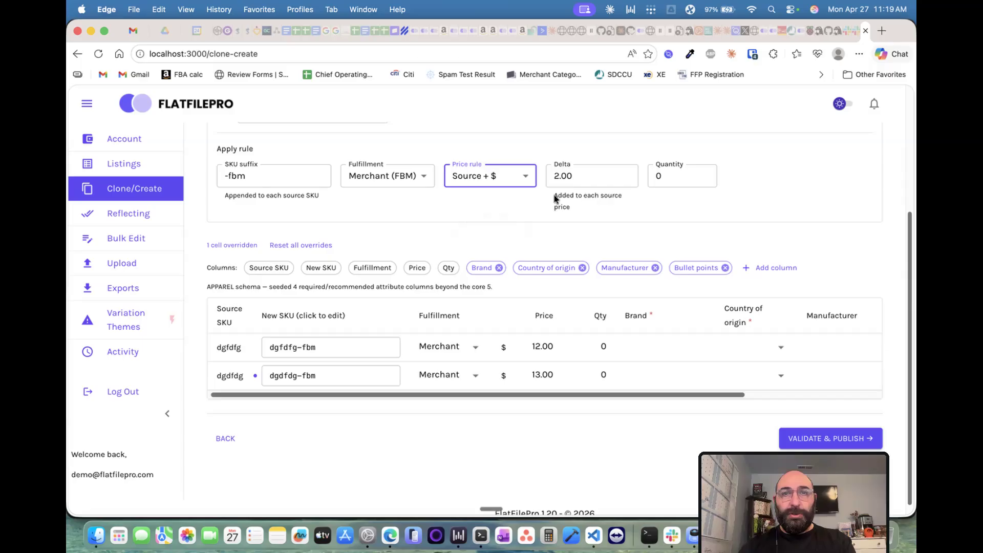
Step: Set the price rule to Absolute figure and check the quantity field and the remaining grid columns
left_click(495, 180)
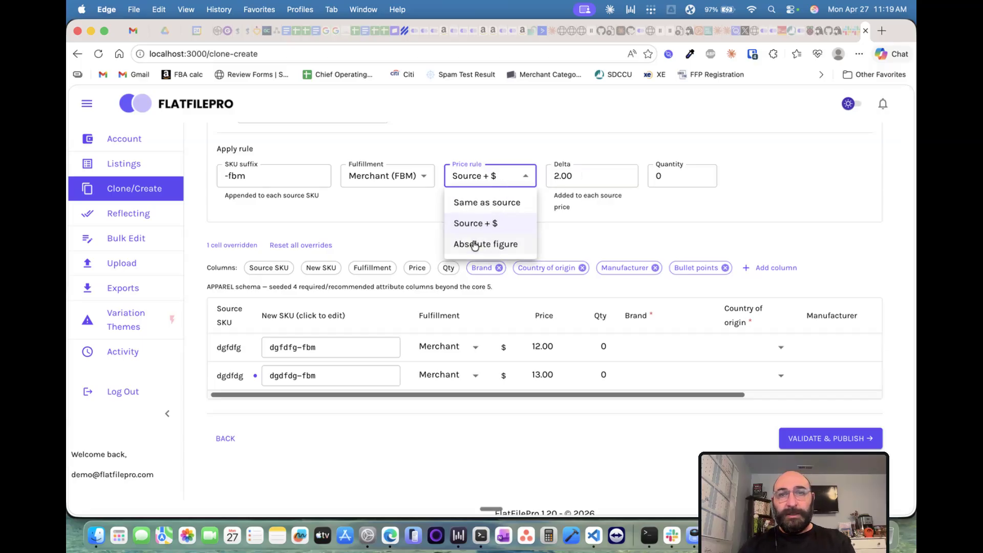
left_click(475, 246)
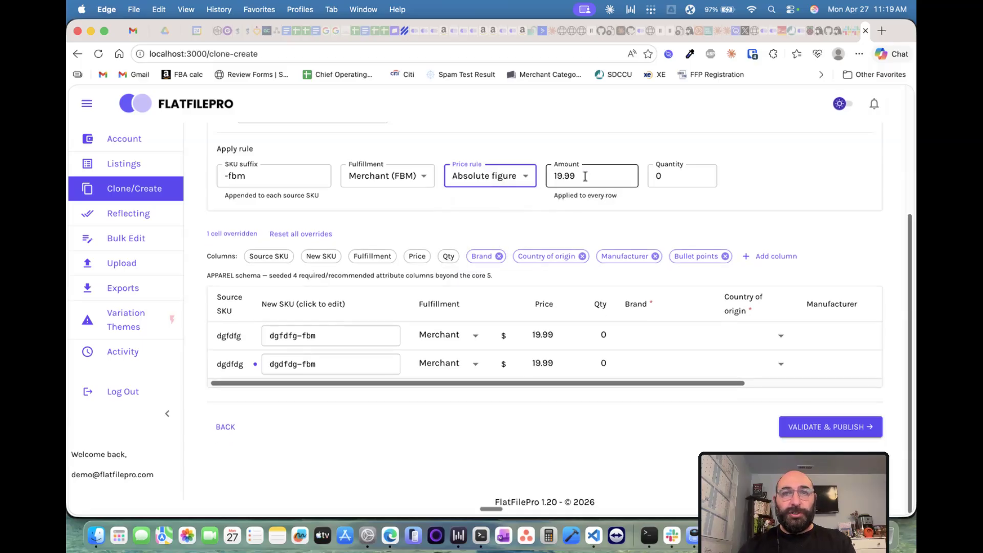
left_click(687, 179)
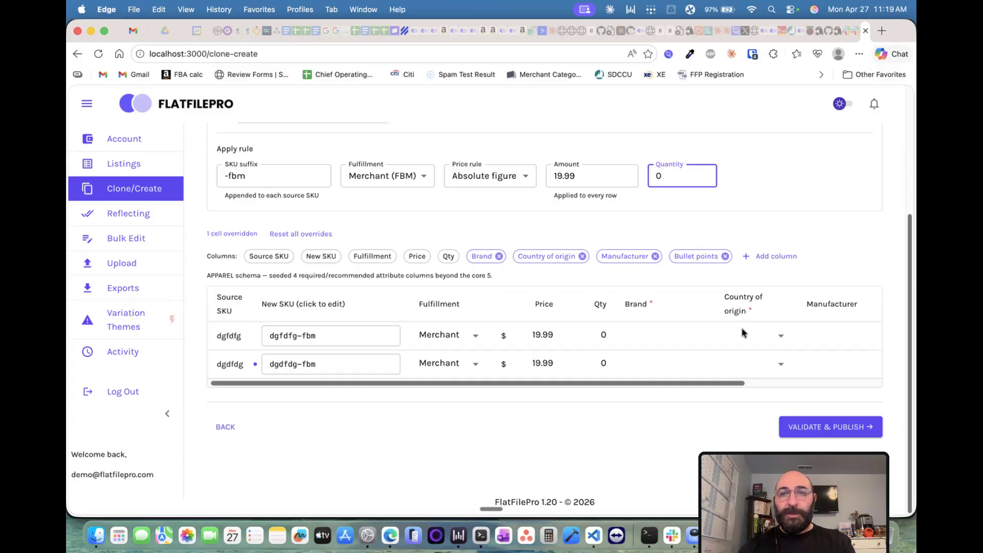
left_click_drag(707, 383, 760, 382)
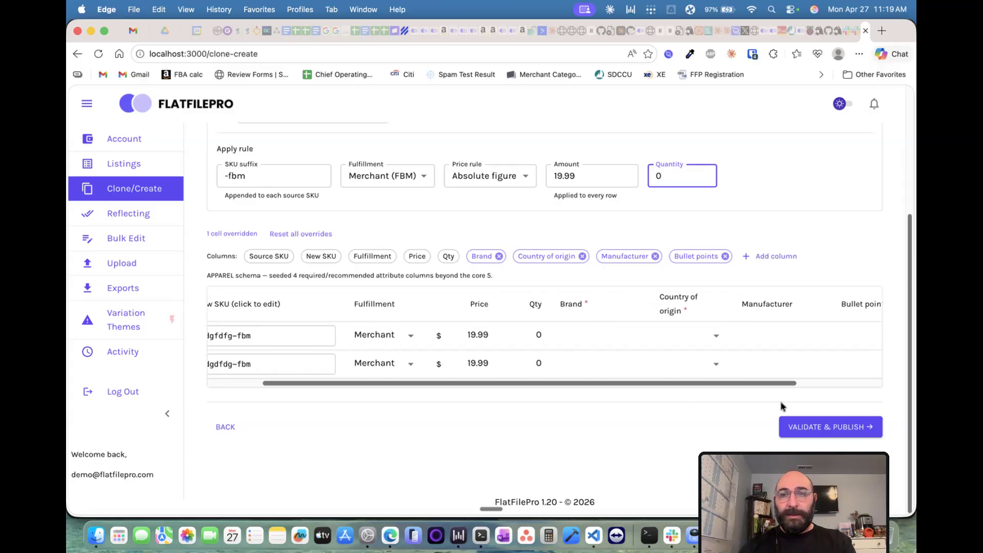
Step: Leave the bulk offer for the list of creation types and start a Create New ASIN flow
scroll(272, 176, "up", 3)
scroll(238, 158, "up", 2)
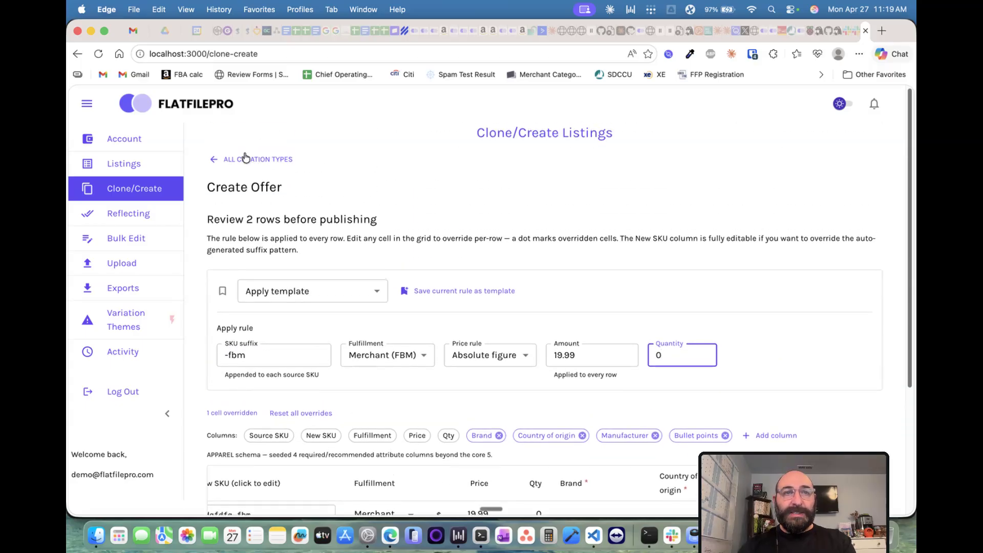
left_click(229, 158)
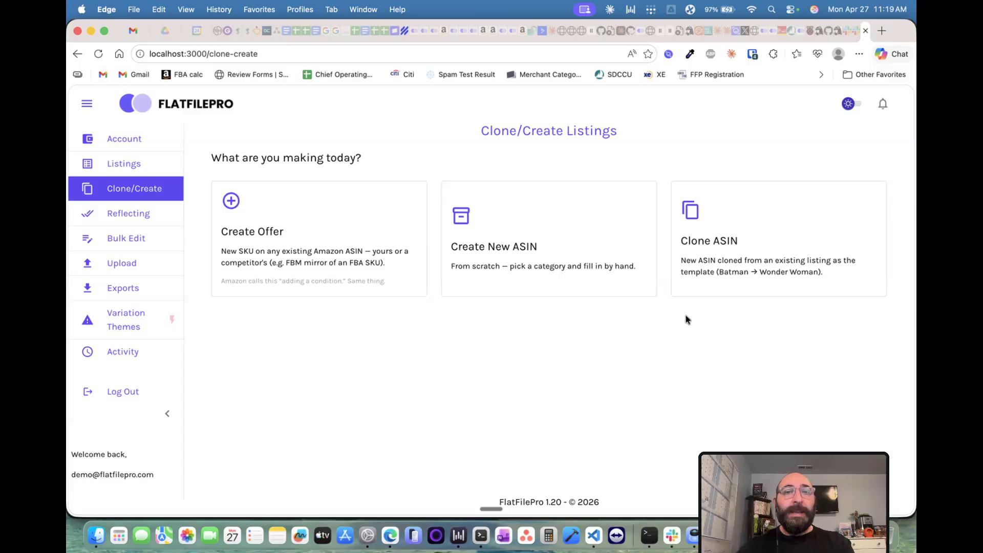
left_click(533, 248)
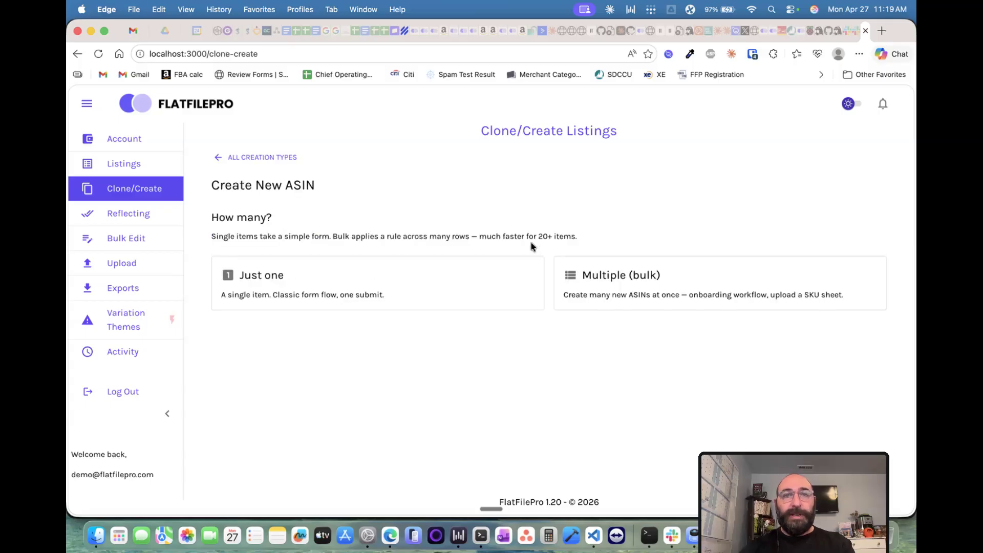
Step: Set the new ASIN creation to a single item that goes to a new listing
left_click(326, 297)
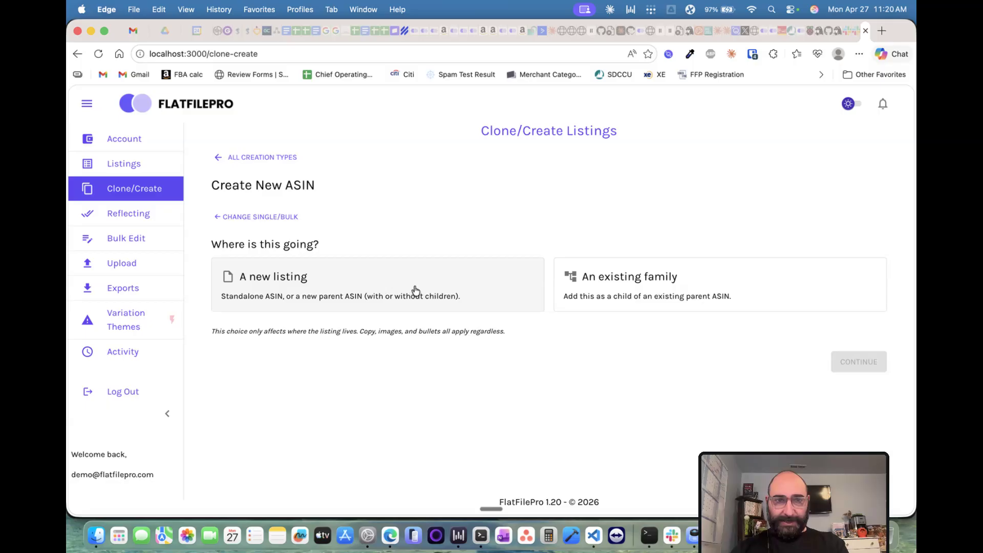
left_click(344, 290)
scroll(315, 381, "down", 1)
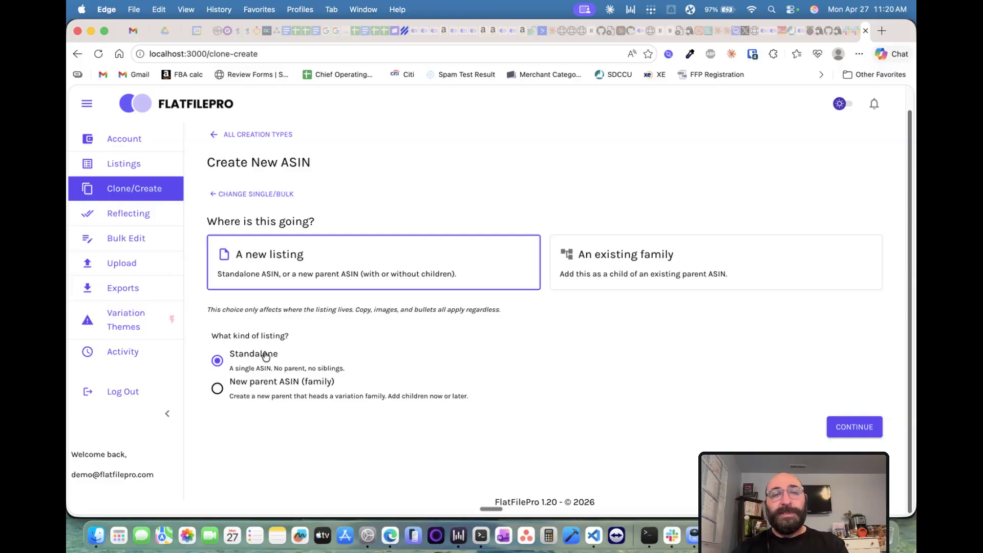
Step: Try the New parent ASIN (family) kind with children excluded and included, and return the listing kind to Standalone
left_click(219, 387)
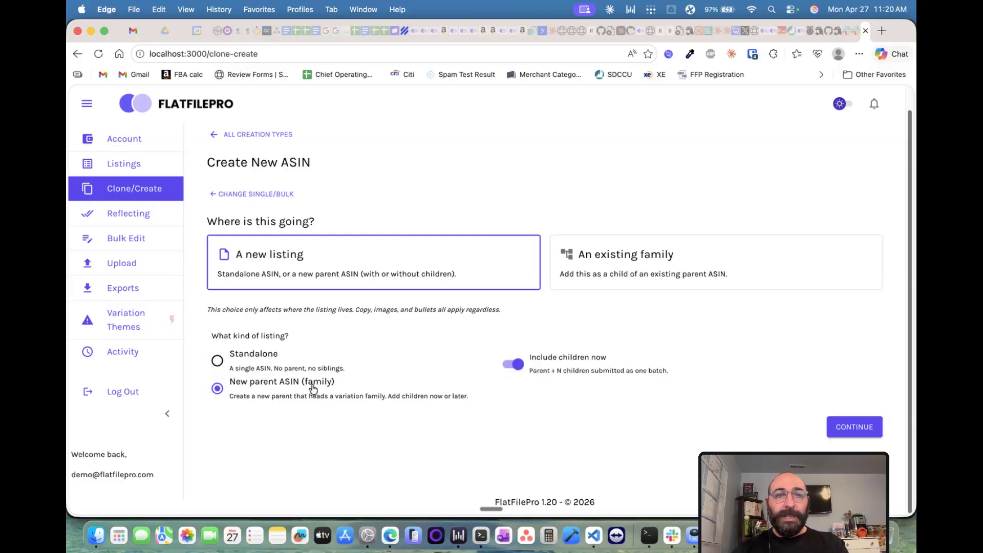
left_click(512, 367)
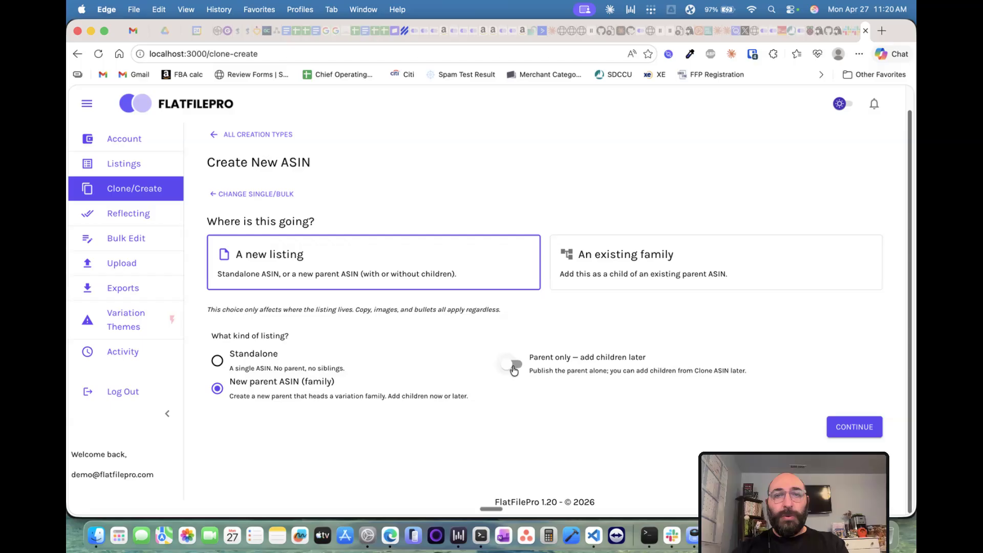
left_click(511, 367)
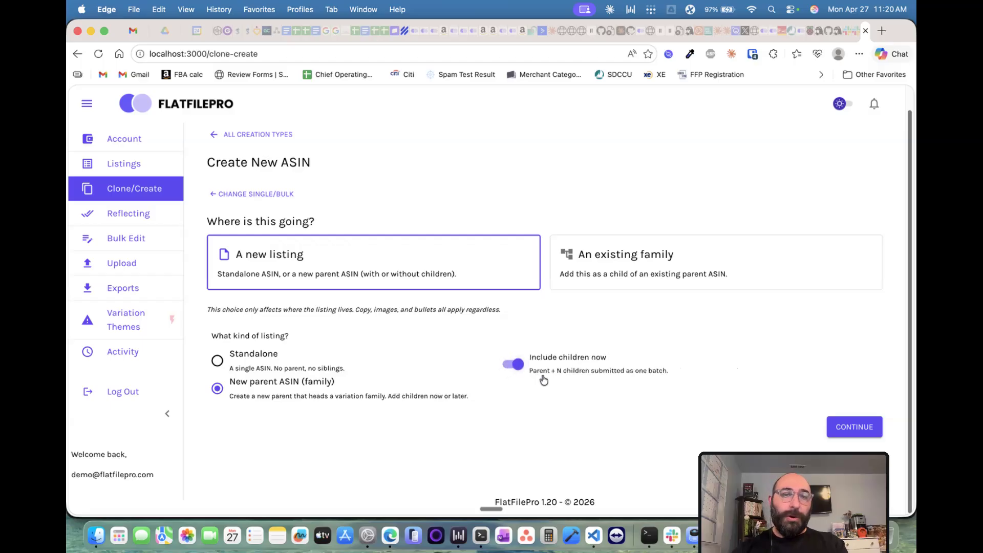
left_click(260, 362)
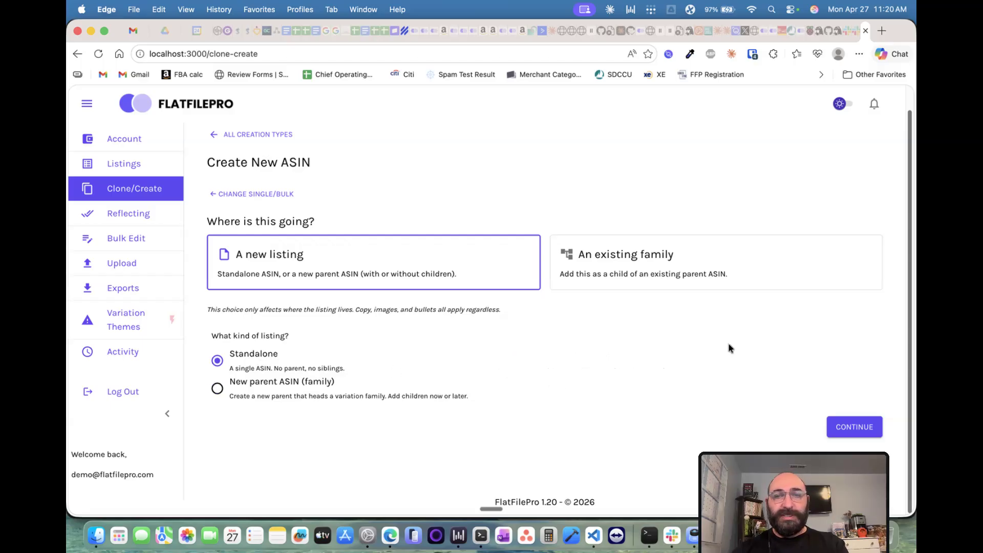
Step: Continue with the standalone listing and choose Health › Supplements › Fish Oil › Salmon Oil as its category
left_click(852, 426)
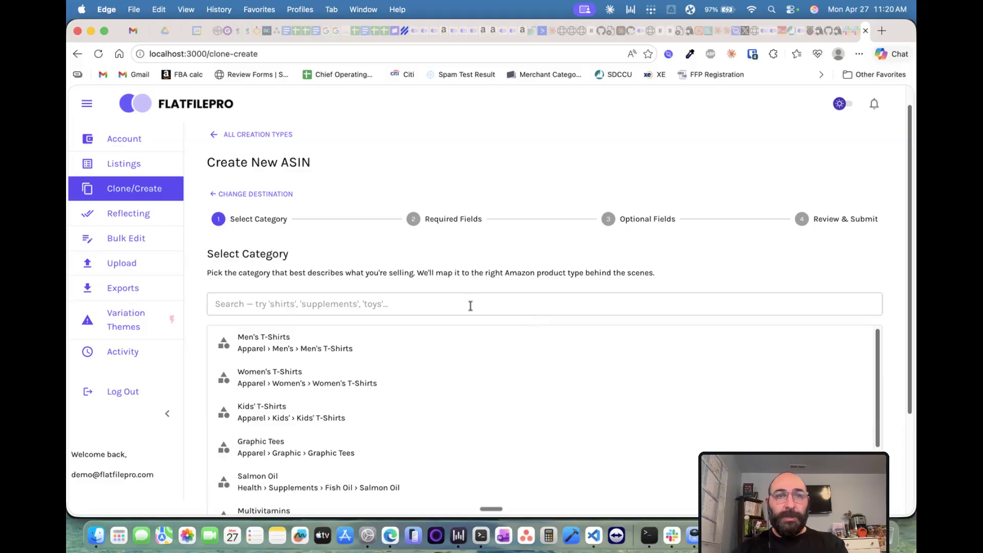
scroll(440, 292, "down", 1)
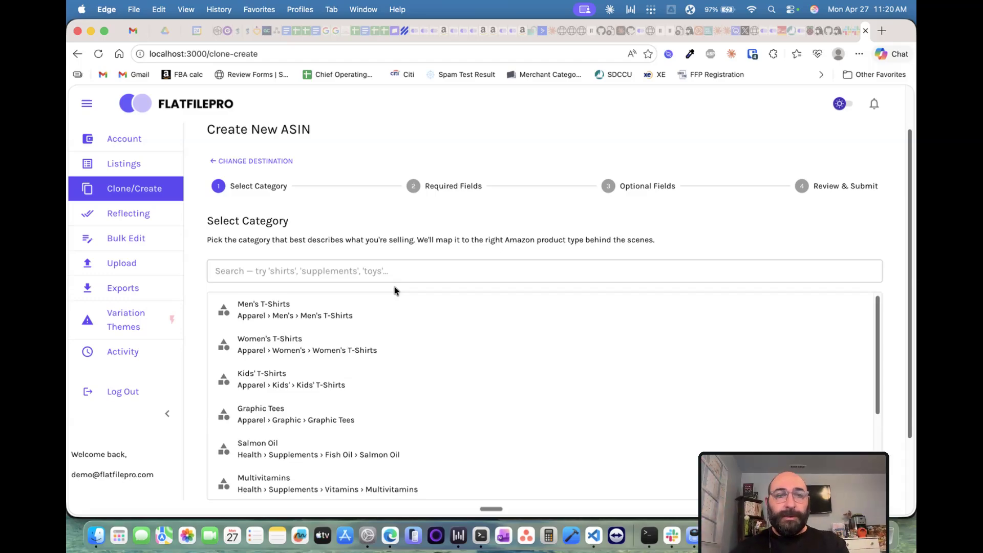
scroll(394, 290, "down", 1)
scroll(388, 395, "down", 2)
left_click(353, 413)
scroll(640, 228, "down", 3)
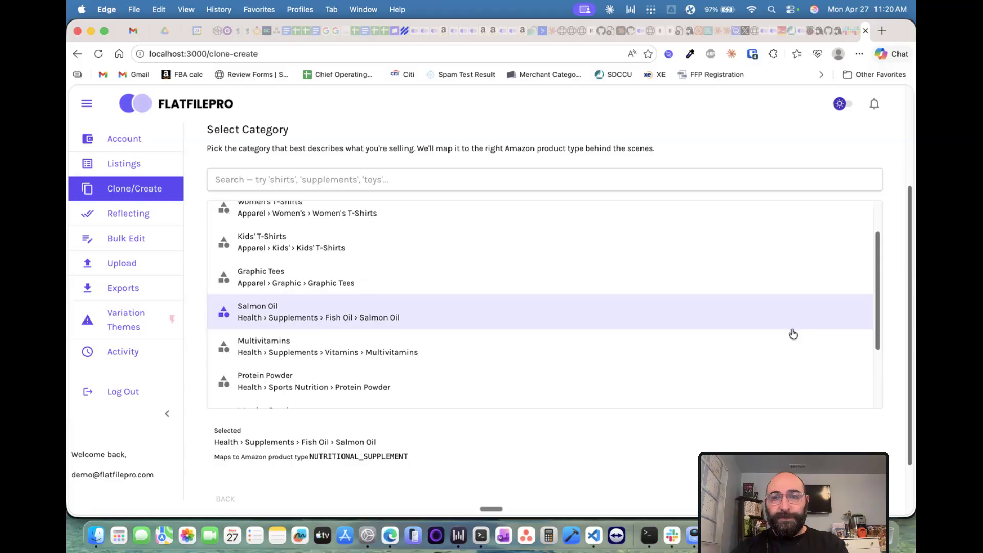
scroll(814, 369, "down", 4)
scroll(854, 408, "down", 3)
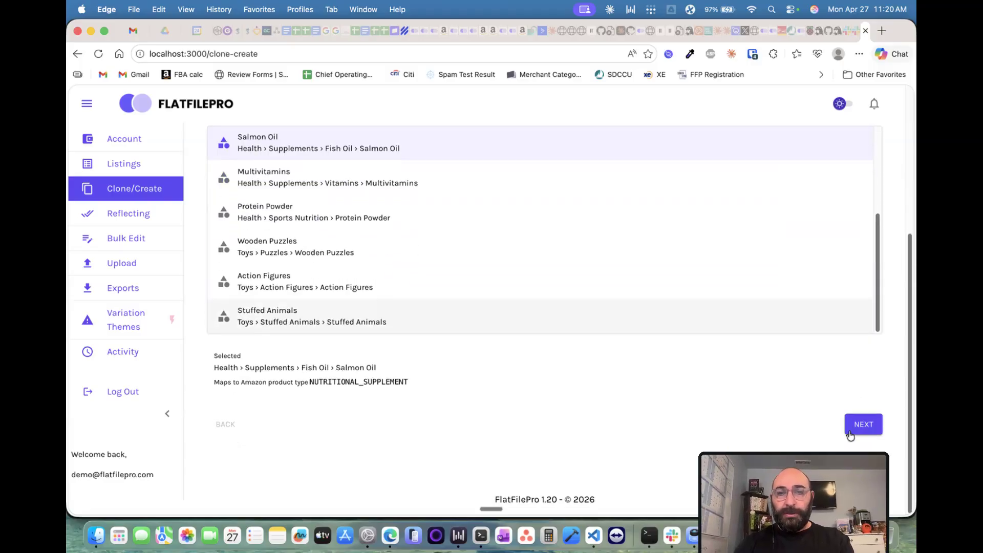
left_click_drag(224, 387, 386, 397)
left_click(393, 394)
left_click(863, 427)
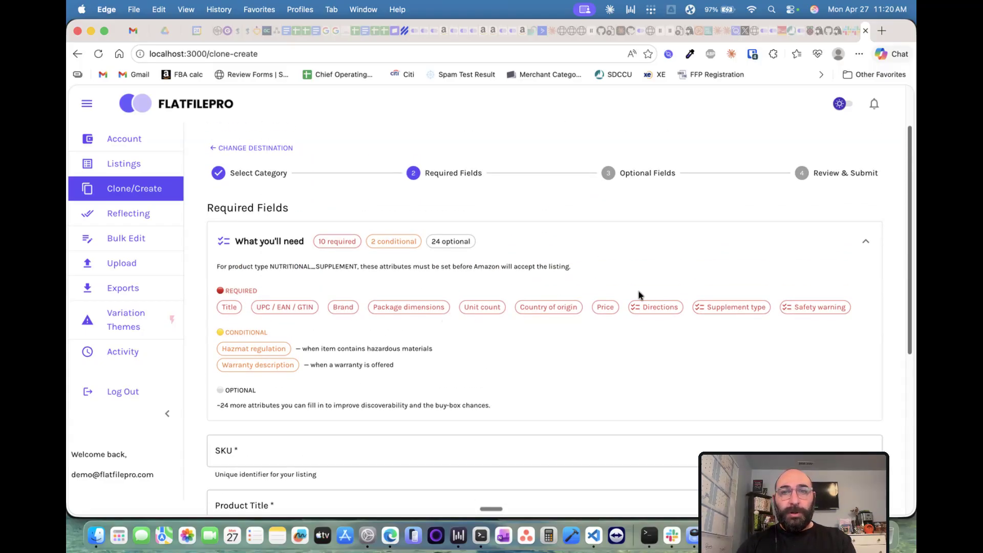
Step: Check the required attributes and enter SKU dfgdfg, product title ffdgfg and a price of $10
scroll(435, 344, "down", 5)
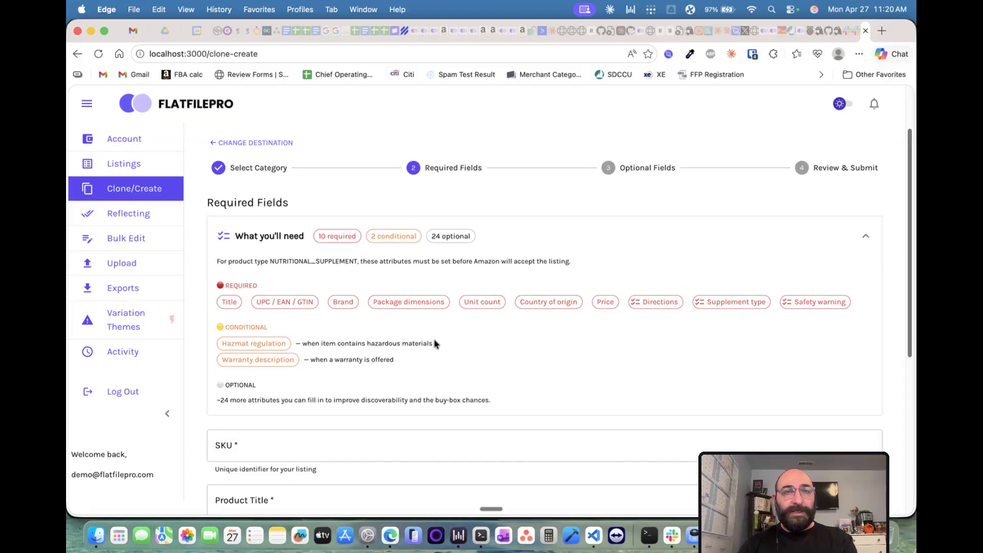
scroll(436, 344, "down", 1)
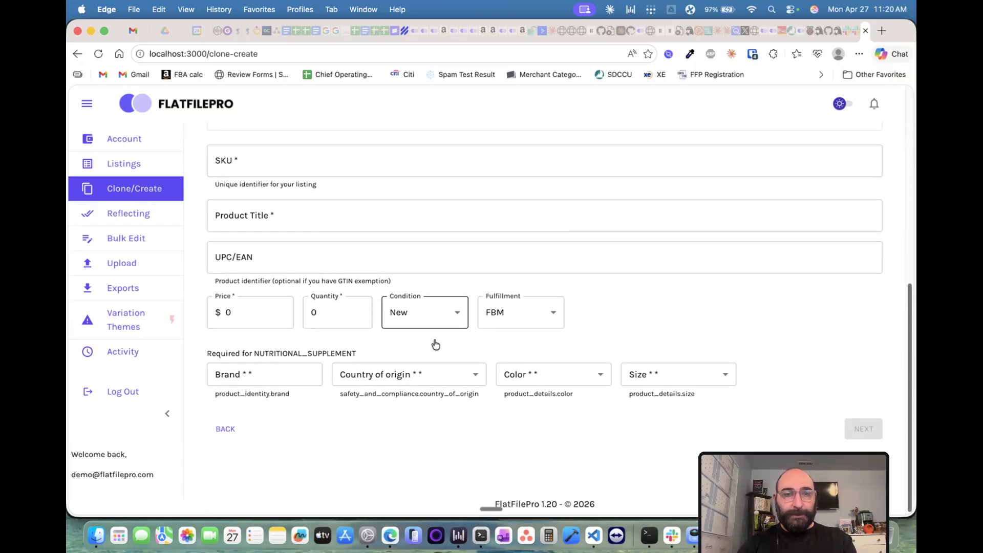
scroll(482, 407, "up", 3)
left_click(362, 318)
type("dfgdfg")
left_click(316, 377)
type("f")
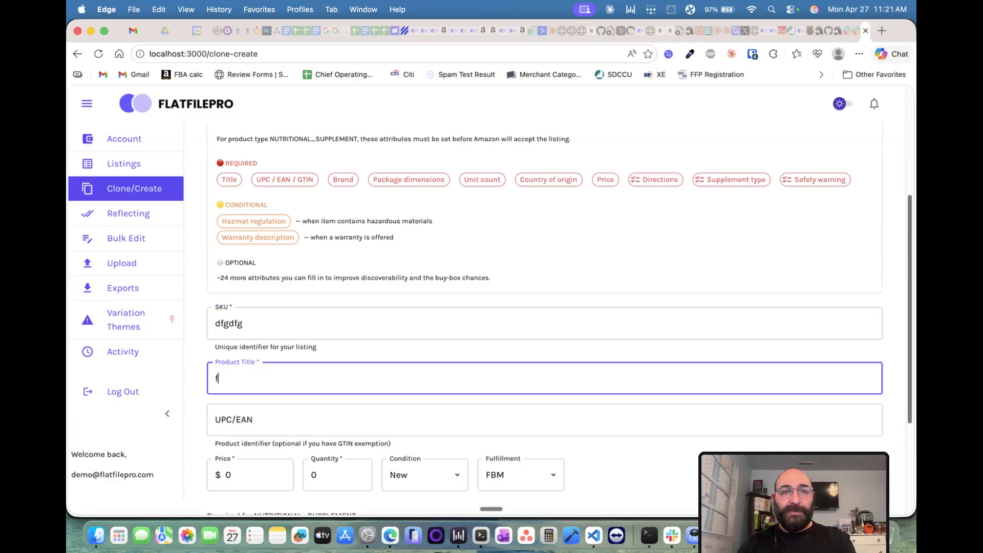
type("fdgfg")
scroll(256, 384, "down", 3)
left_click(224, 358)
type("1")
Step: Complete the supplement's required fields with brand dsfsdf, country of origin USA, color Green and size S, and continue to the optional fields
scroll(441, 373, "down", 1)
scroll(440, 373, "down", 1)
left_click(246, 372)
type("dsfsdf")
left_click(423, 370)
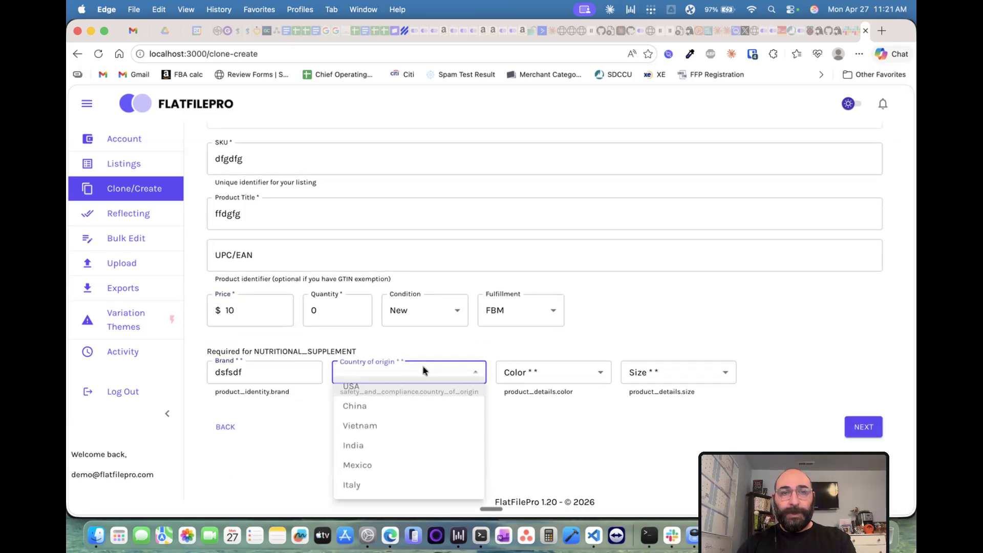
left_click(395, 392)
left_click(535, 374)
left_click(536, 370)
left_click(647, 373)
left_click(647, 384)
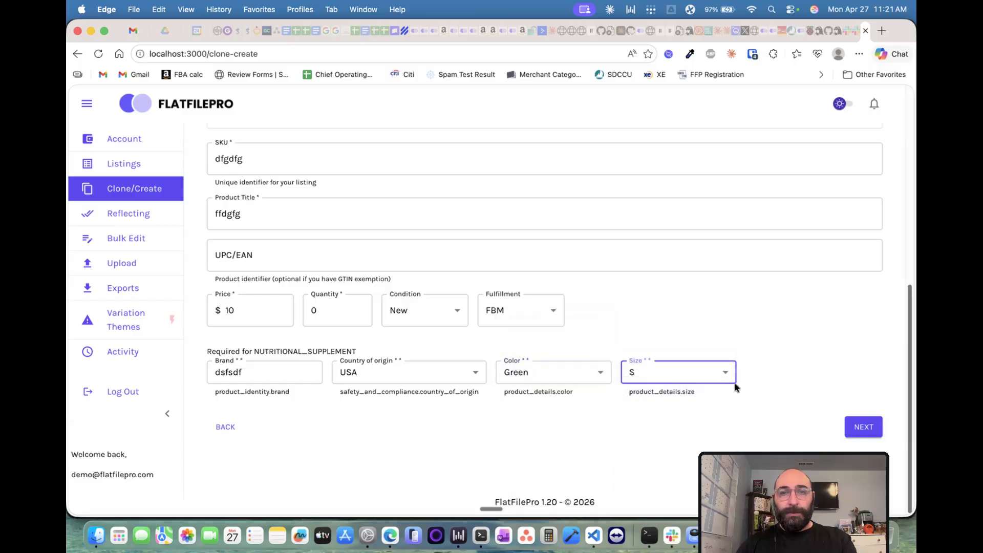
left_click(863, 426)
Step: Look over the optional description and bullet point fields, leave them blank, and try to validate and create the listing
scroll(674, 318, "up", 5)
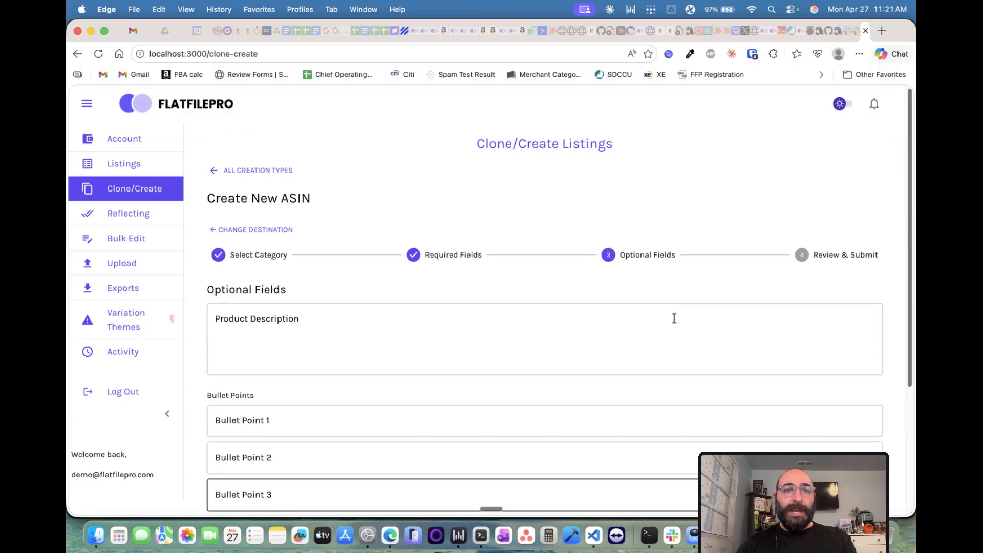
scroll(300, 306, "down", 3)
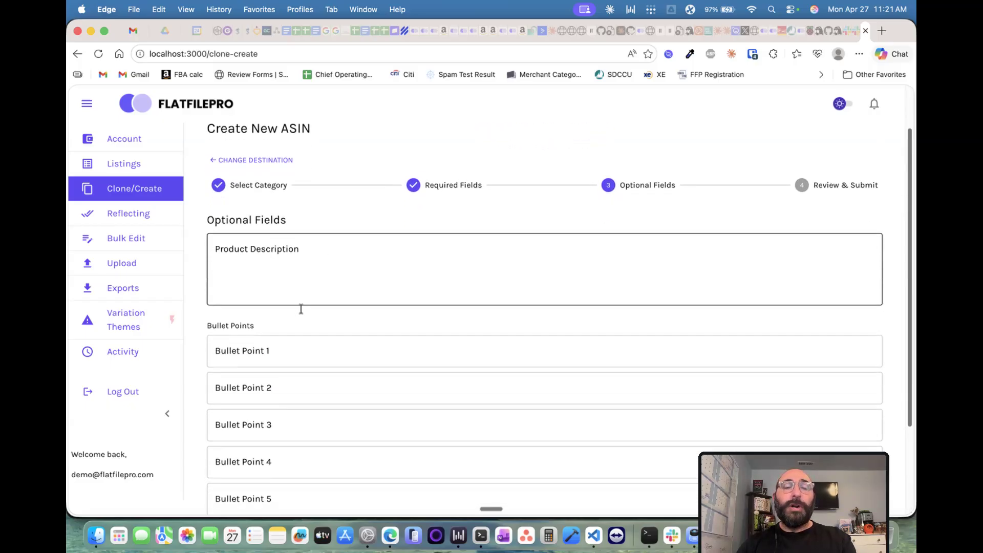
scroll(301, 309, "down", 2)
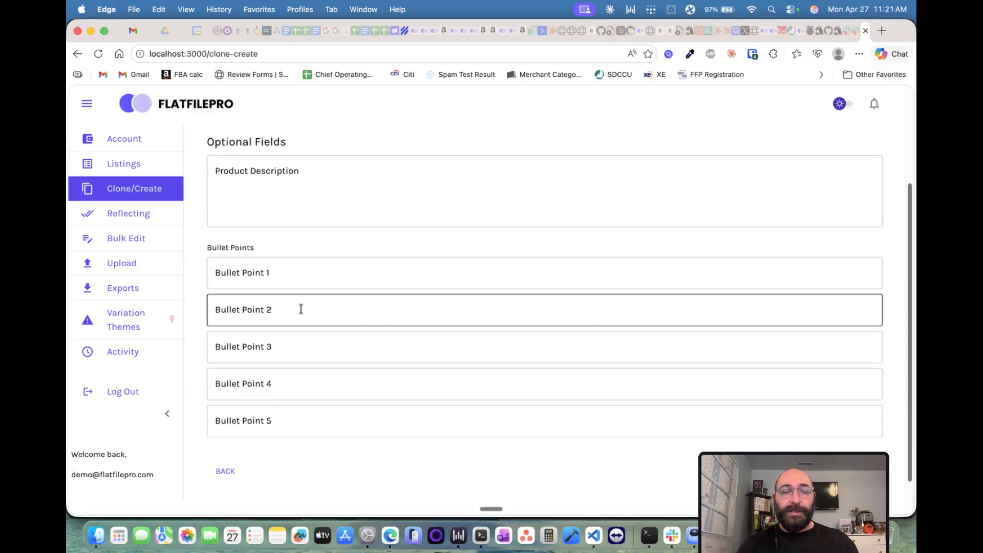
scroll(300, 308, "up", 4)
scroll(347, 296, "down", 5)
scroll(348, 298, "down", 1)
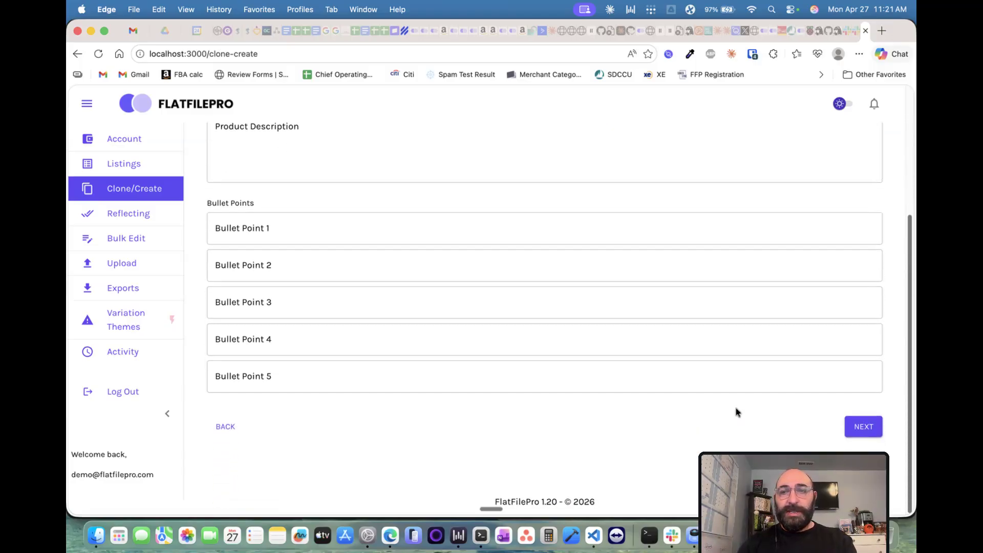
left_click(852, 424)
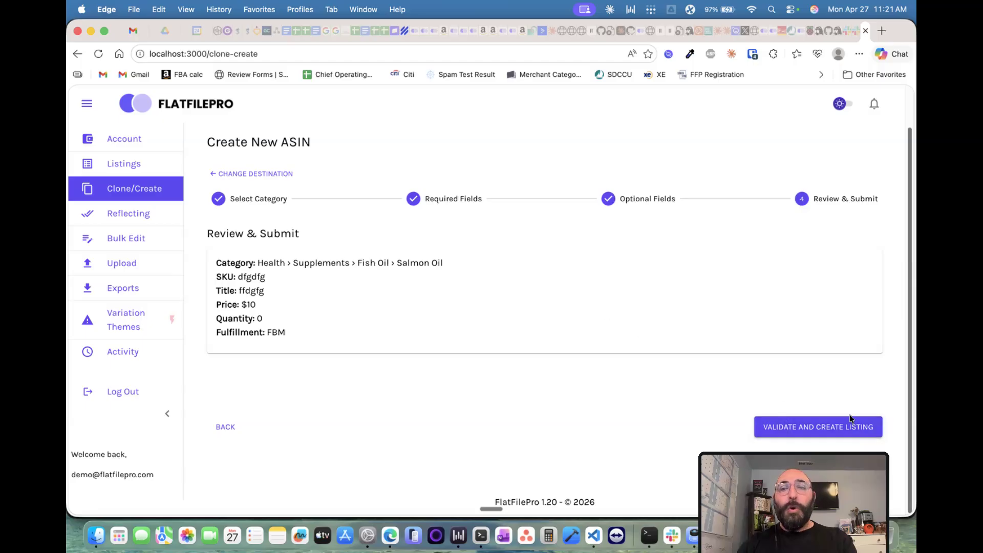
left_click(805, 428)
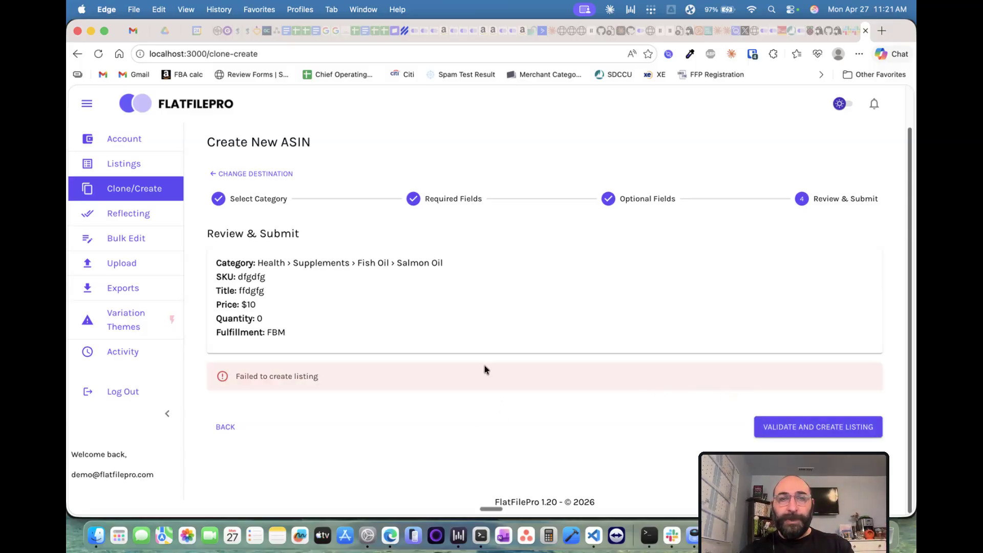
Step: Return to the list of creation types and start a Create New ASIN flow for multiple items in bulk
left_click(249, 175)
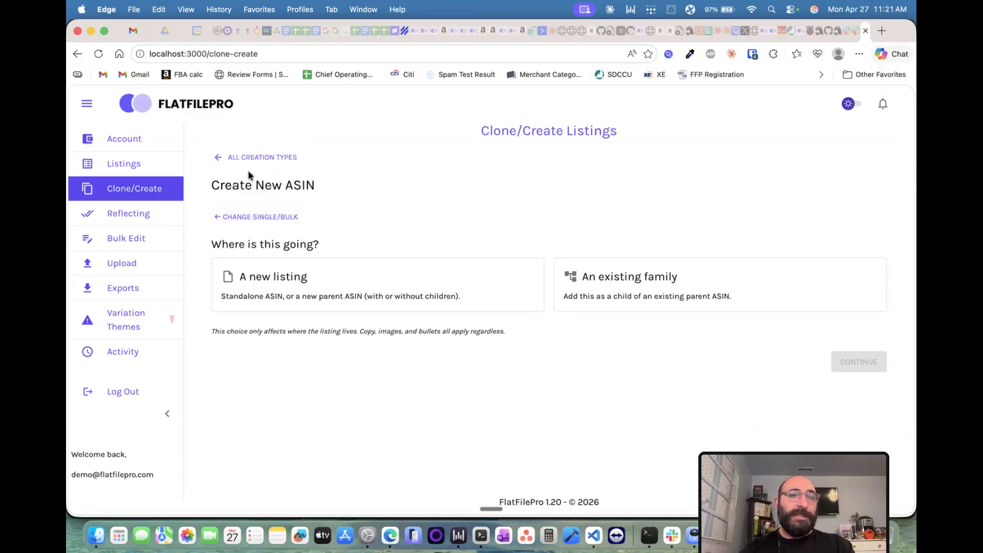
left_click(247, 159)
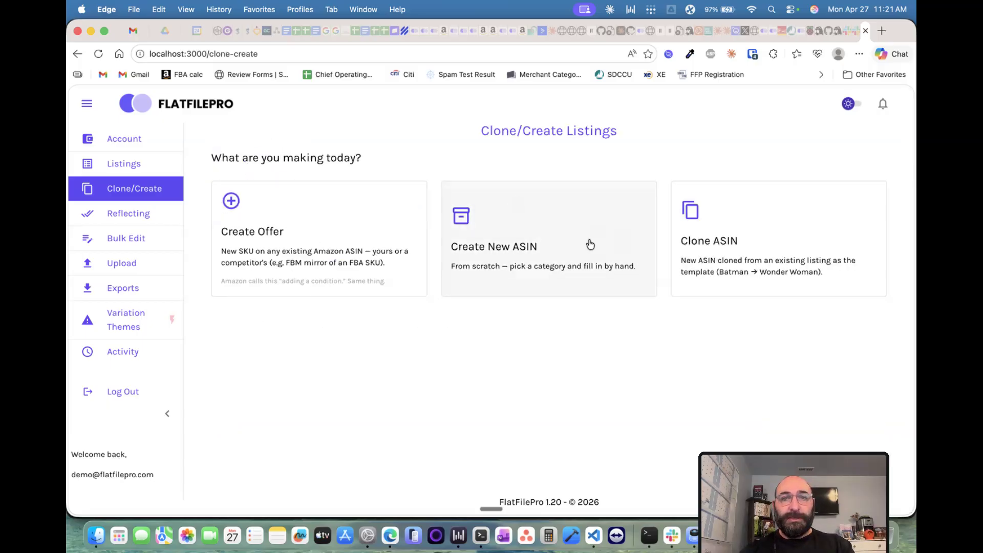
left_click(510, 253)
left_click(710, 293)
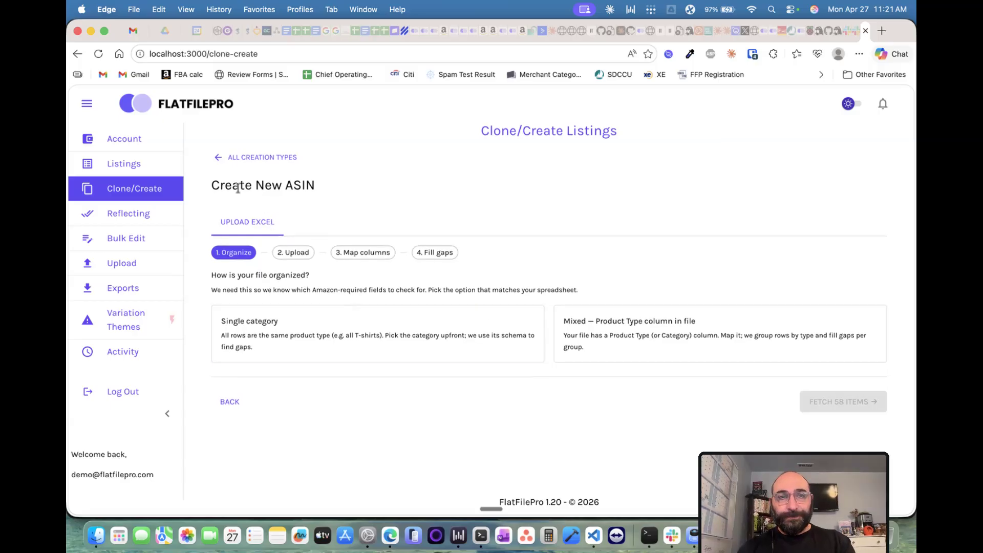
left_click_drag(240, 186, 305, 188)
left_click(305, 189)
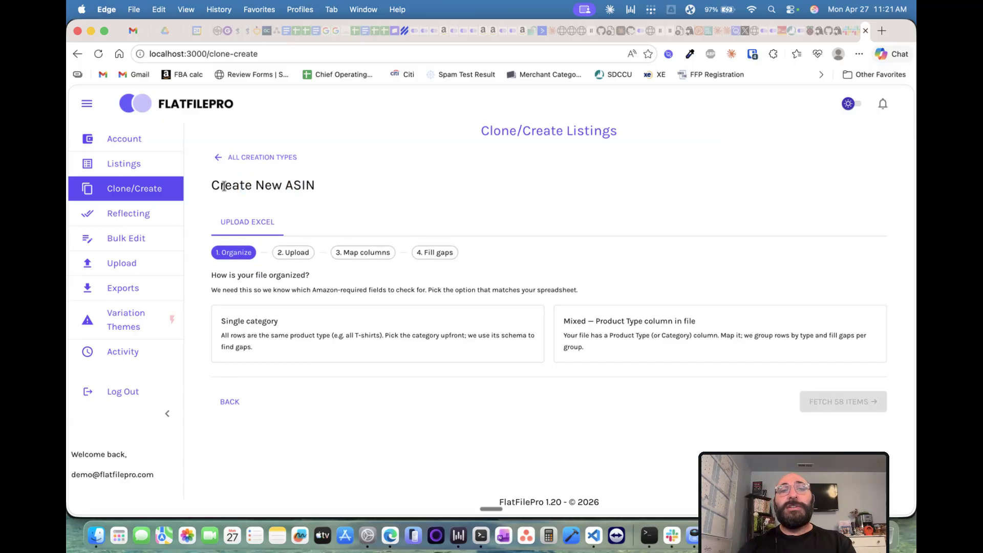
left_click_drag(224, 187, 270, 188)
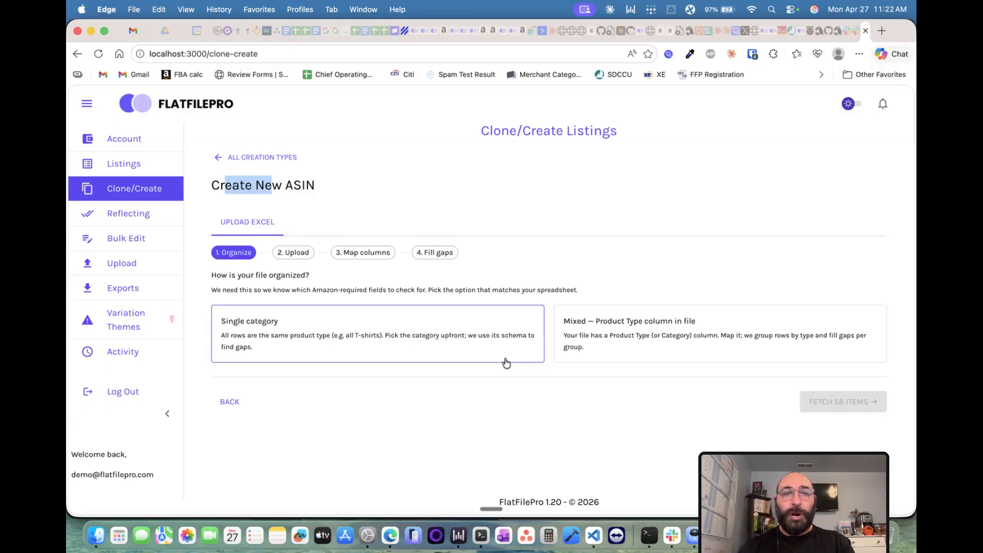
Step: Organize the bulk file as Single category and check the Excel or CSV upload, cancelling the file selection
left_click(360, 342)
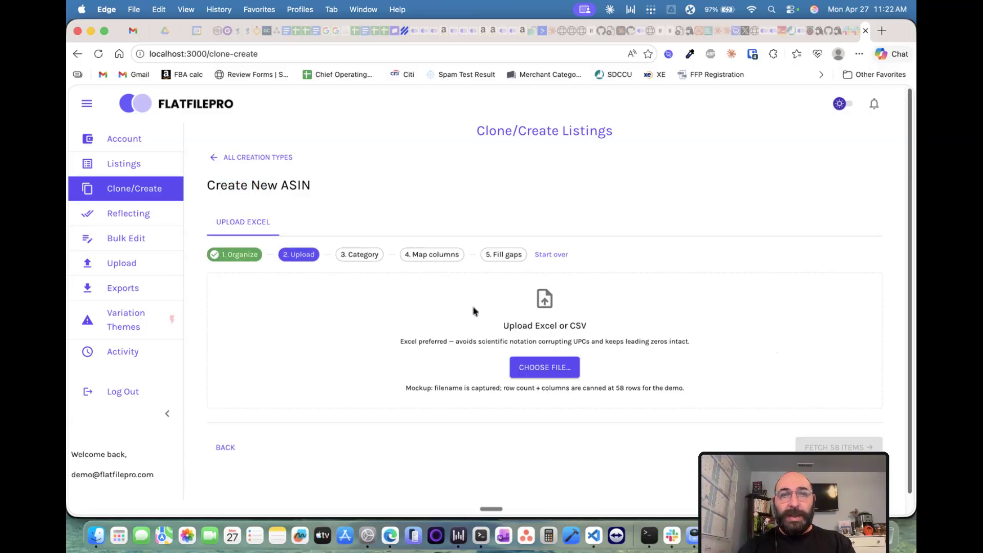
scroll(474, 310, "down", 1)
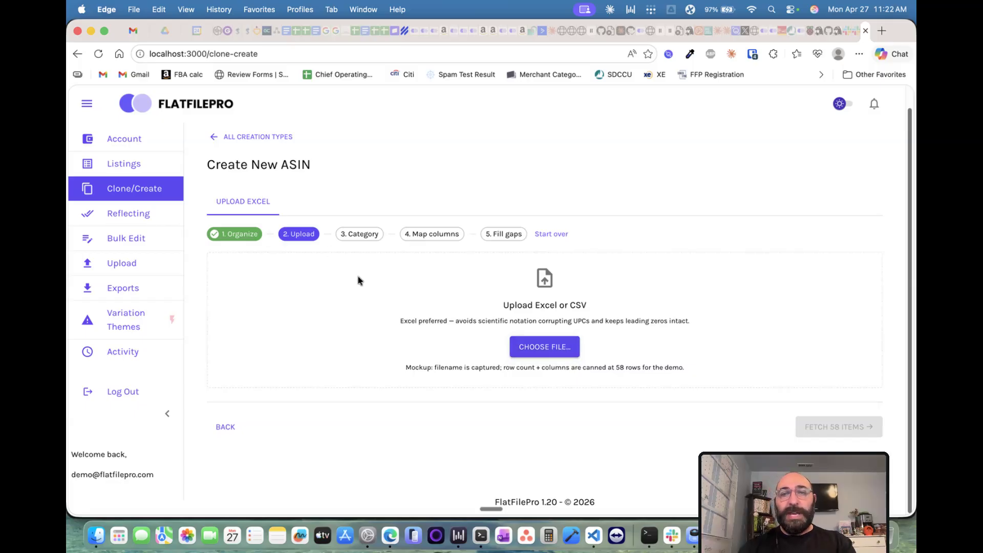
scroll(451, 317, "up", 1)
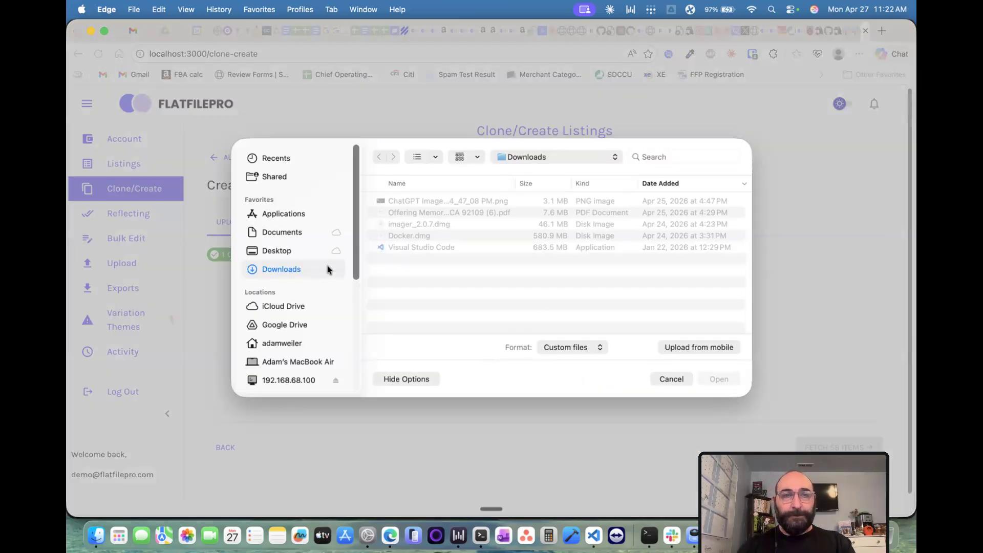
left_click(672, 379)
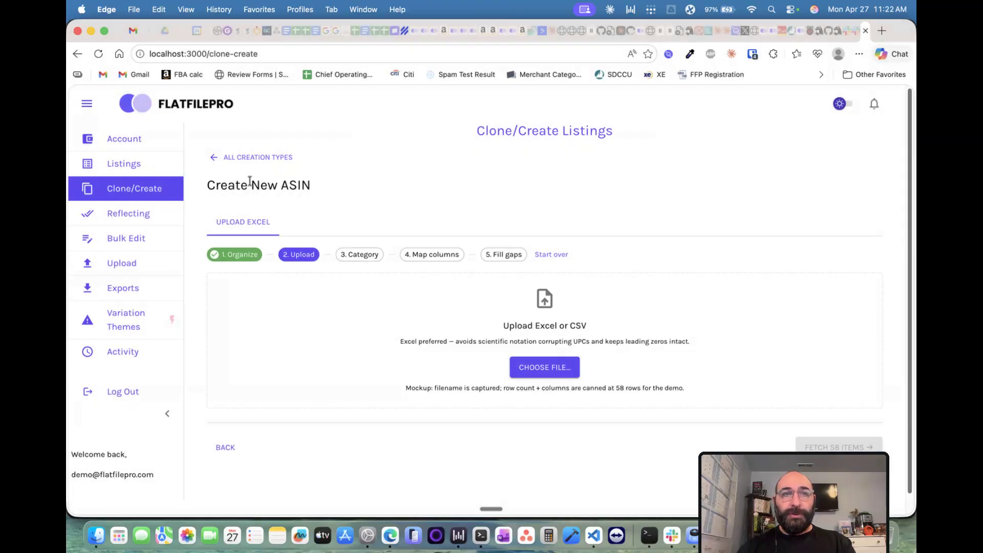
Step: Leave the bulk upload for the list of creation types and start a Clone ASIN flow for just one item
left_click(256, 159)
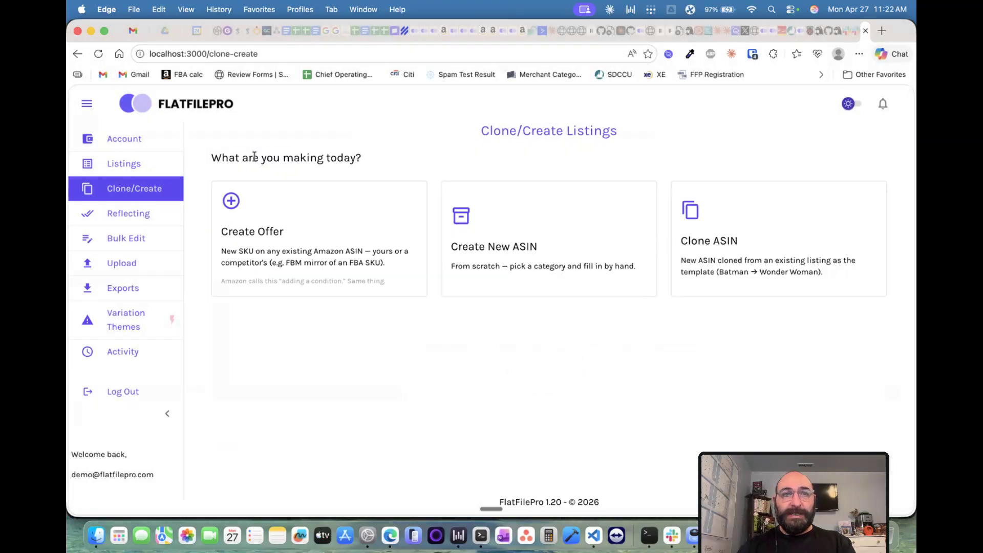
left_click(754, 247)
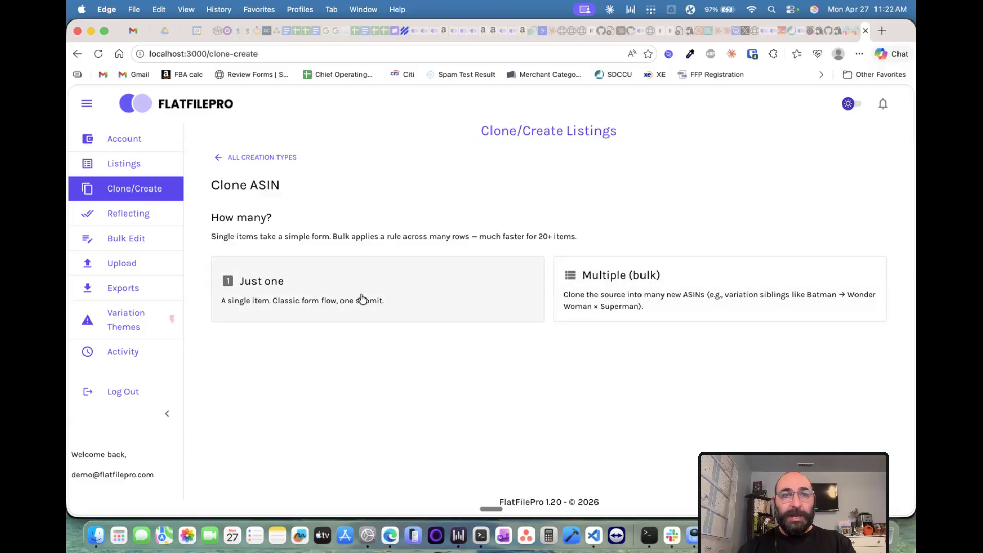
left_click(347, 294)
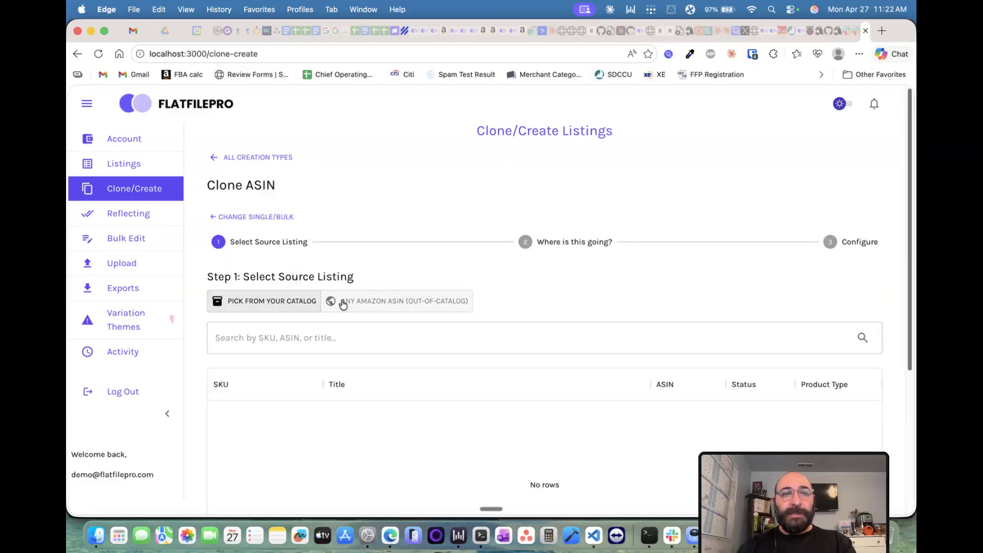
Step: Fetch the out-of-catalog Amazon ASIN dsfdssfd as the source listing and proceed to the destination choice
left_click(377, 304)
left_click(276, 348)
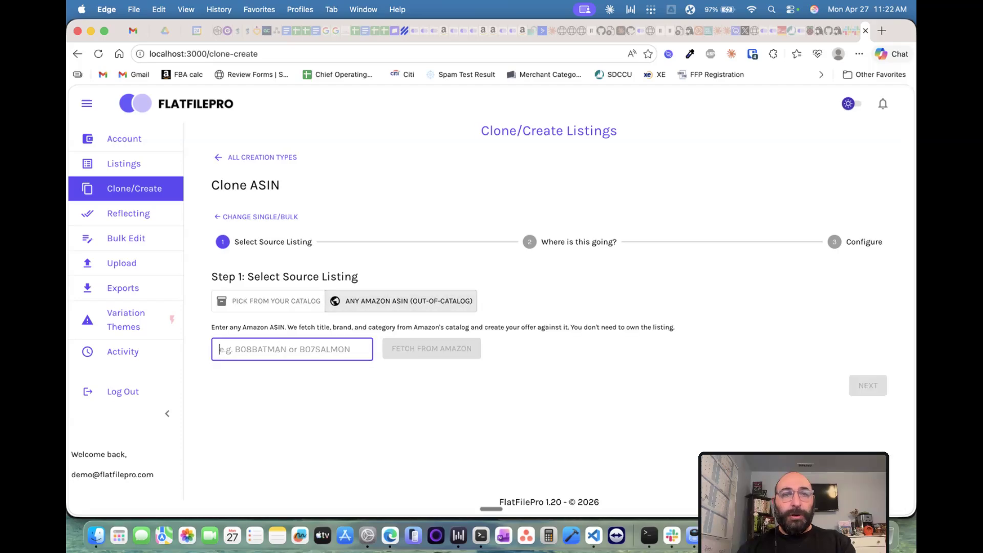
type("dsfdssfd")
left_click(408, 361)
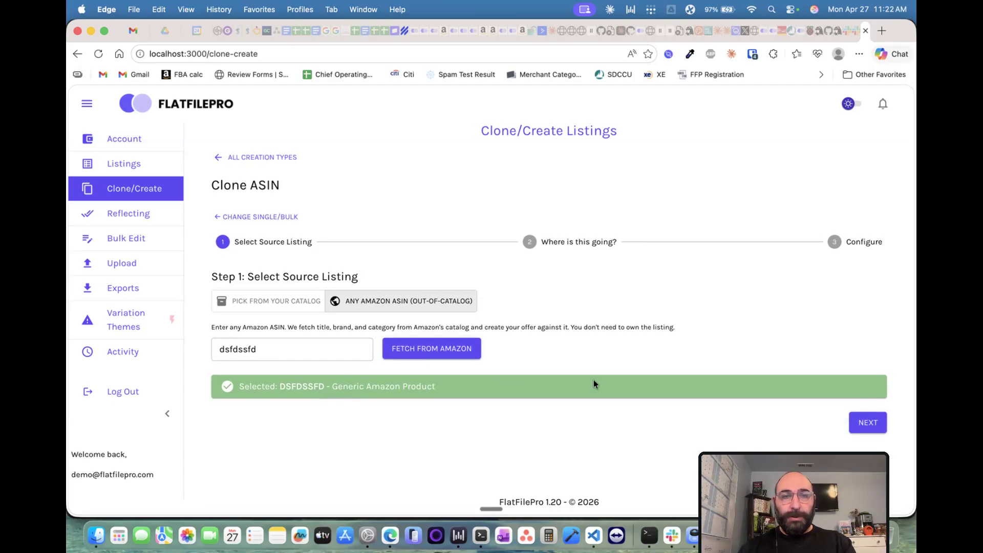
left_click(865, 431)
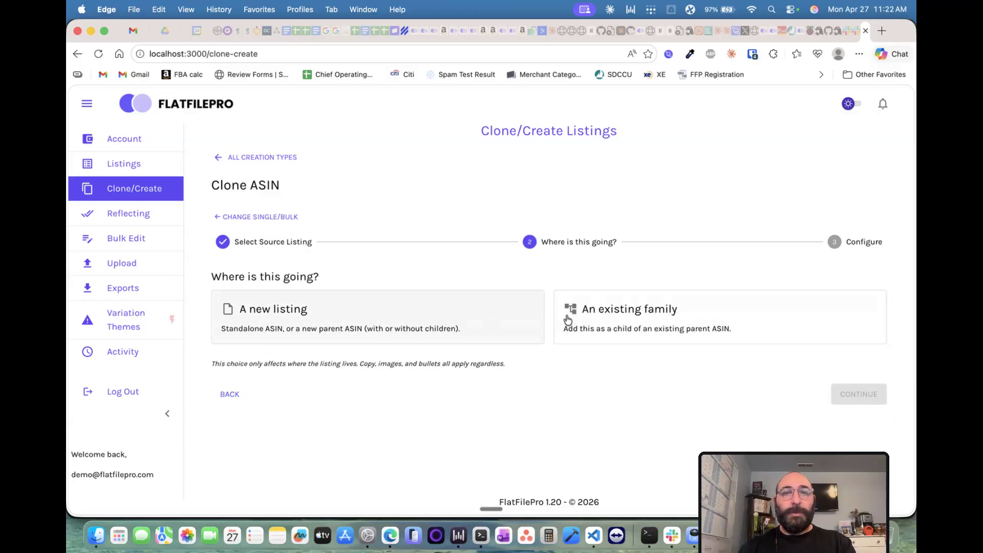
Step: Set the destination to a new listing as a new parent ASIN family with children included, and continue
left_click(378, 323)
scroll(640, 394, "down", 2)
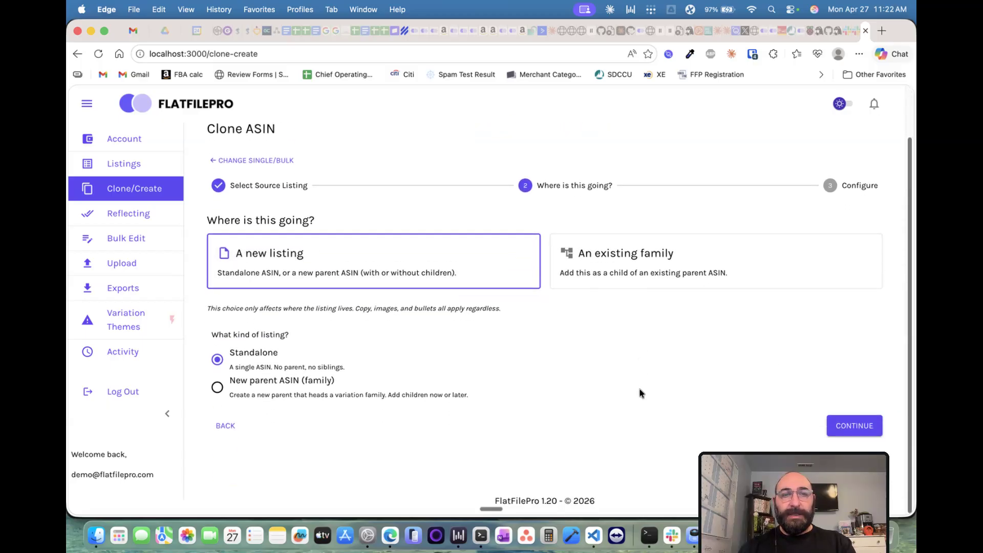
left_click(300, 385)
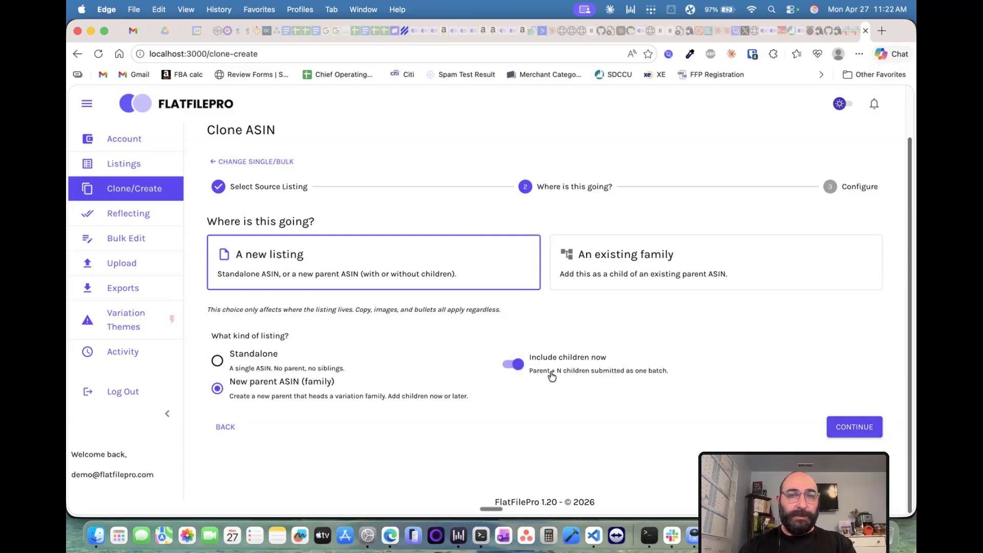
left_click(861, 428)
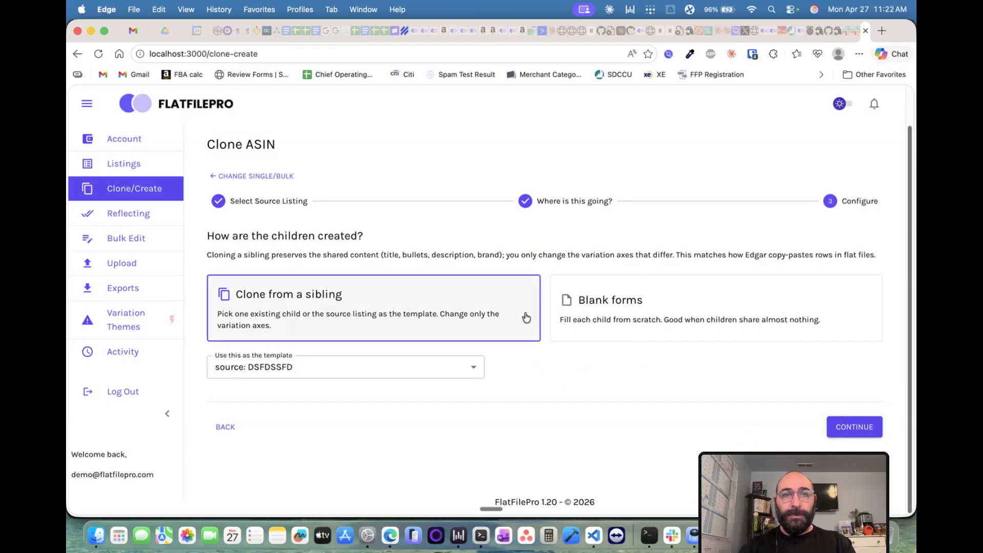
Step: Check the sibling template choices, choose Blank forms for creating the children instead, and continue
left_click(360, 364)
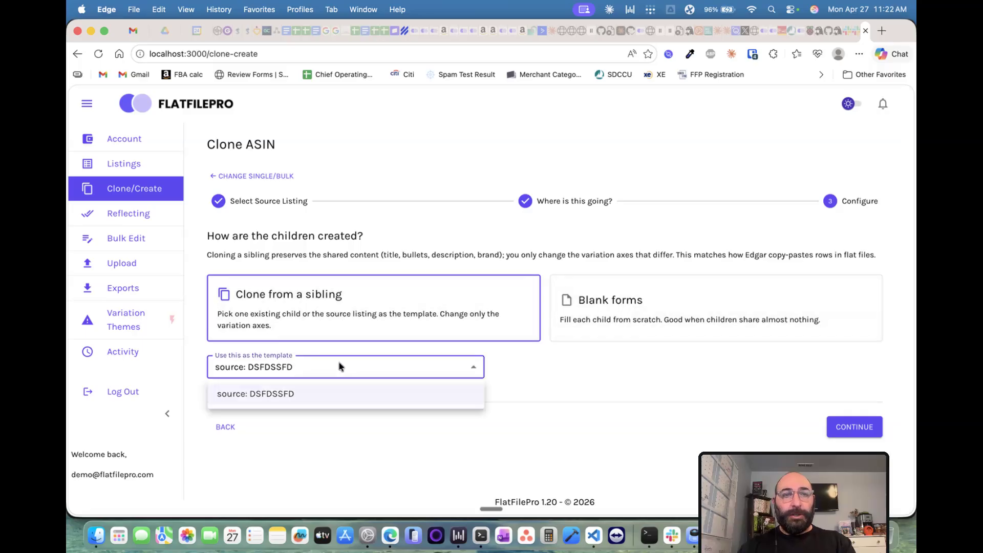
left_click(587, 352)
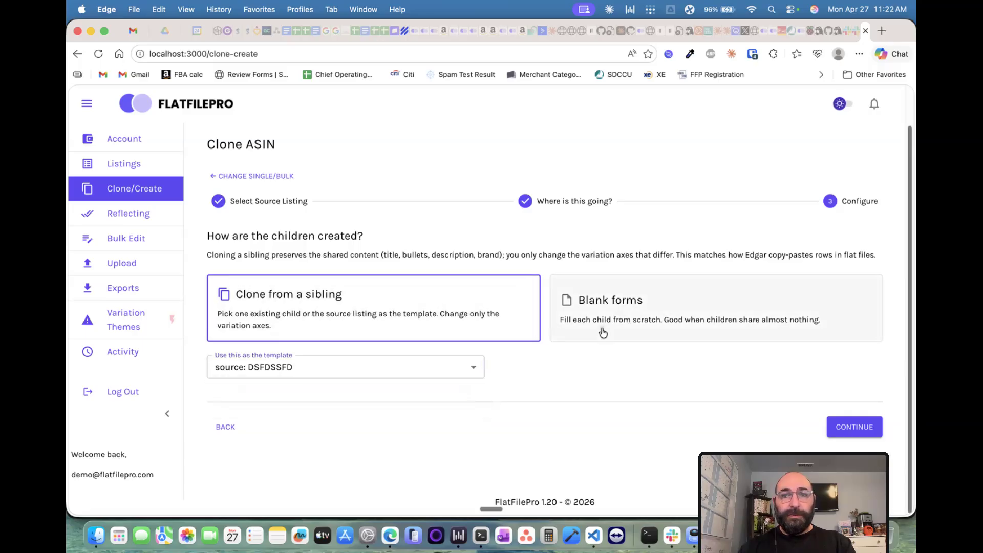
left_click(604, 329)
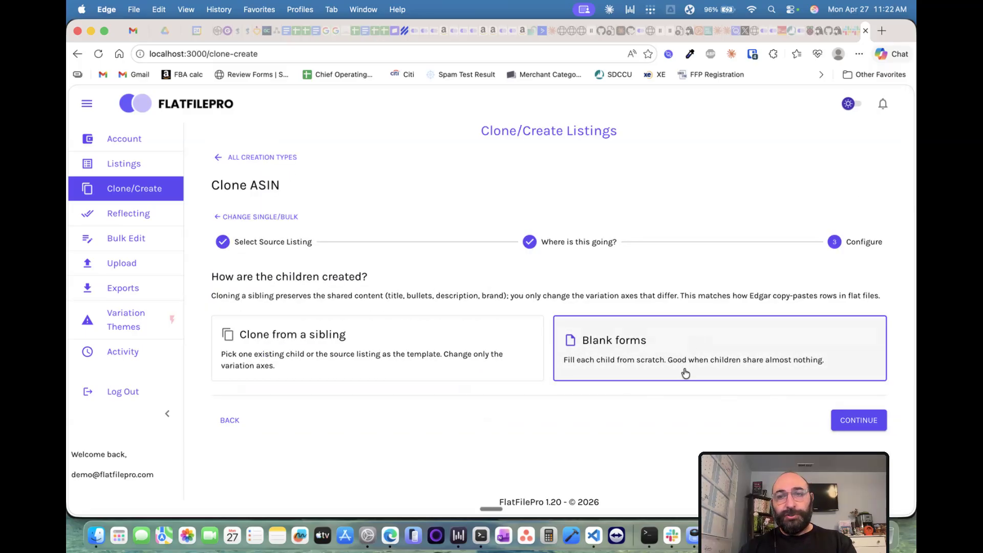
left_click(856, 420)
Step: Pick the Size + Color variation theme and look over the size and color axes in the Axis Builder
scroll(539, 364, "down", 3)
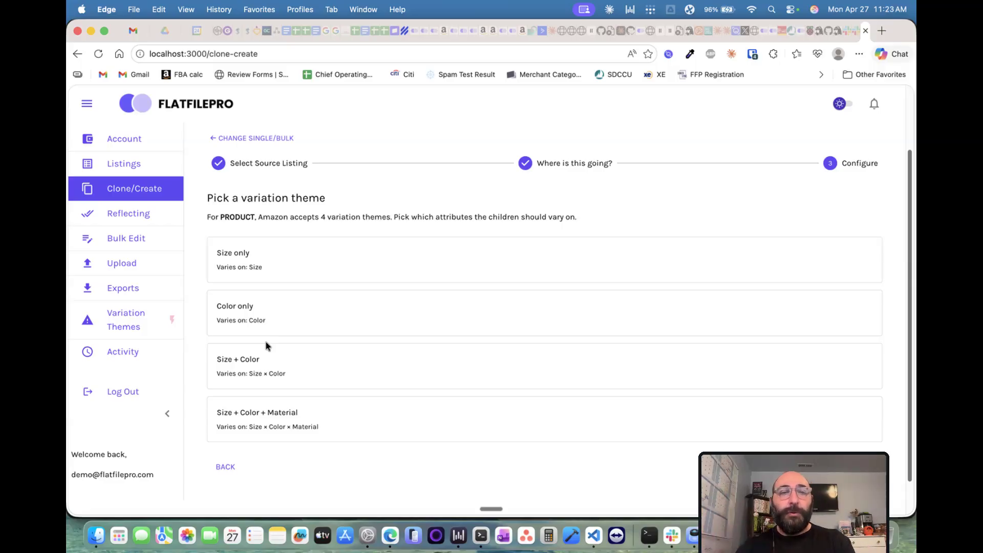
left_click(311, 357)
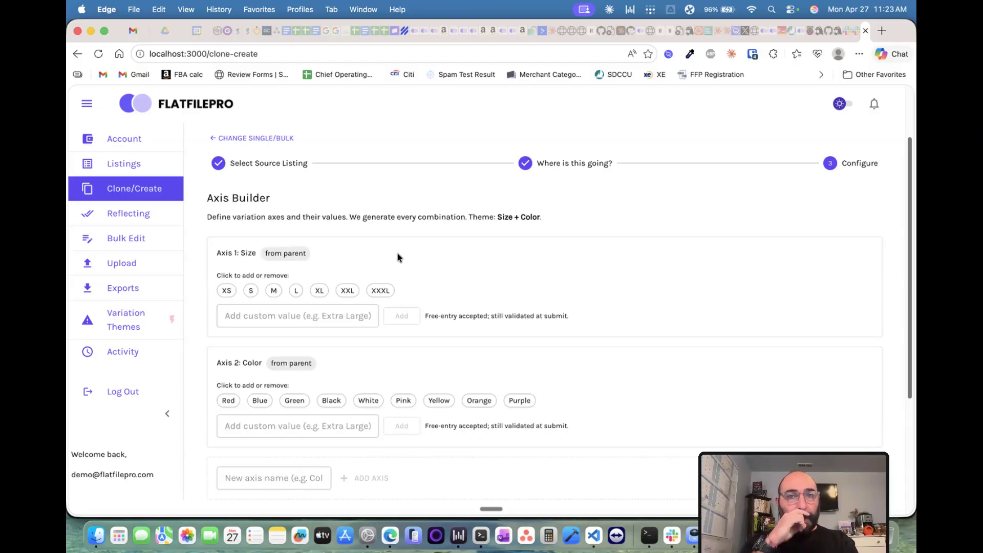
scroll(393, 268, "down", 2)
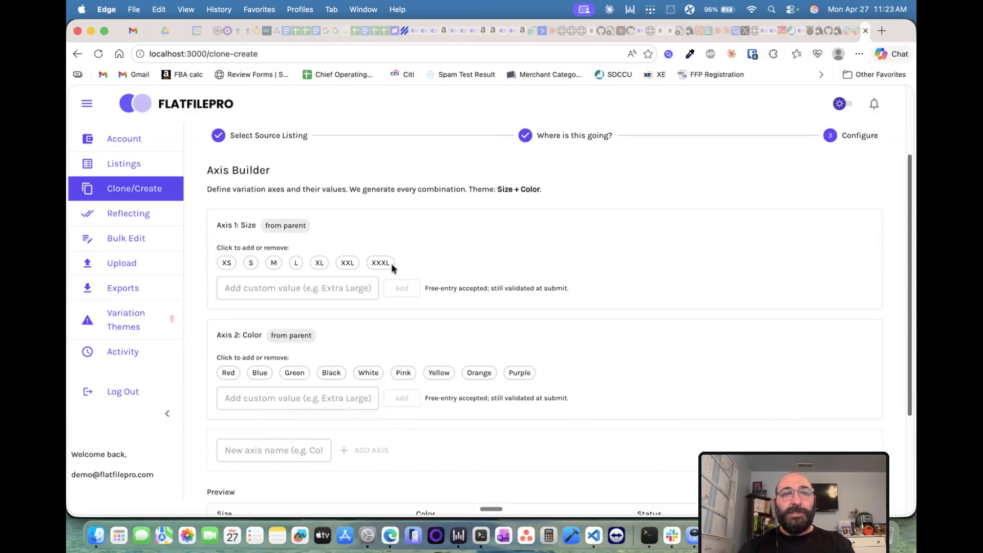
scroll(398, 207, "down", 1)
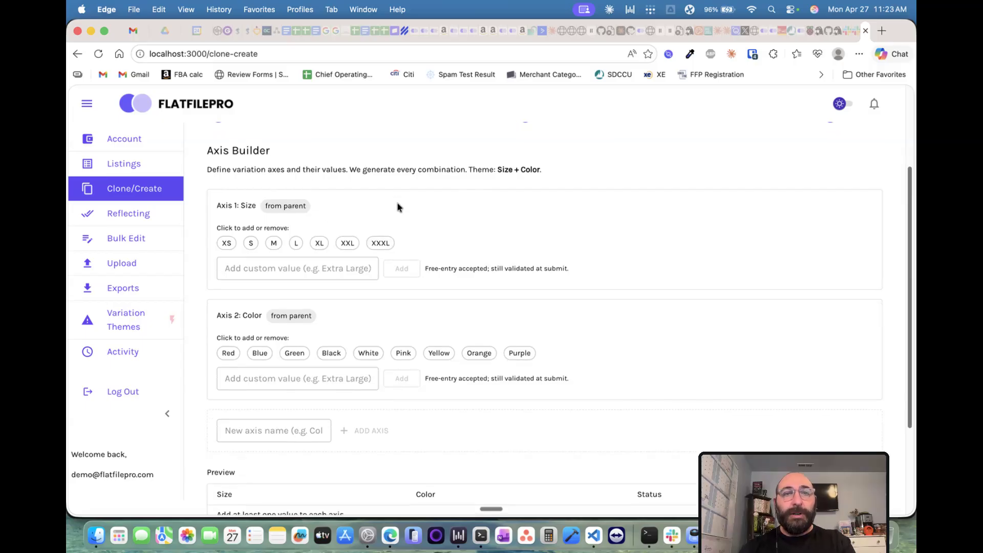
left_click_drag(494, 169, 553, 176)
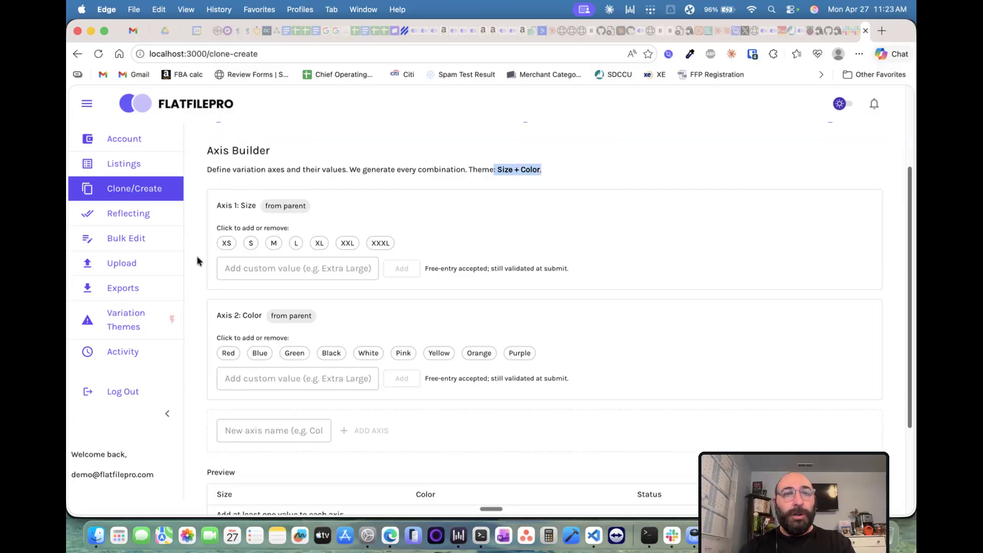
Step: Add the sizes L and M plus the custom value Extra Large to the Size axis
left_click(293, 248)
left_click(273, 257)
left_click(397, 283)
left_click(332, 282)
type("Extra Large")
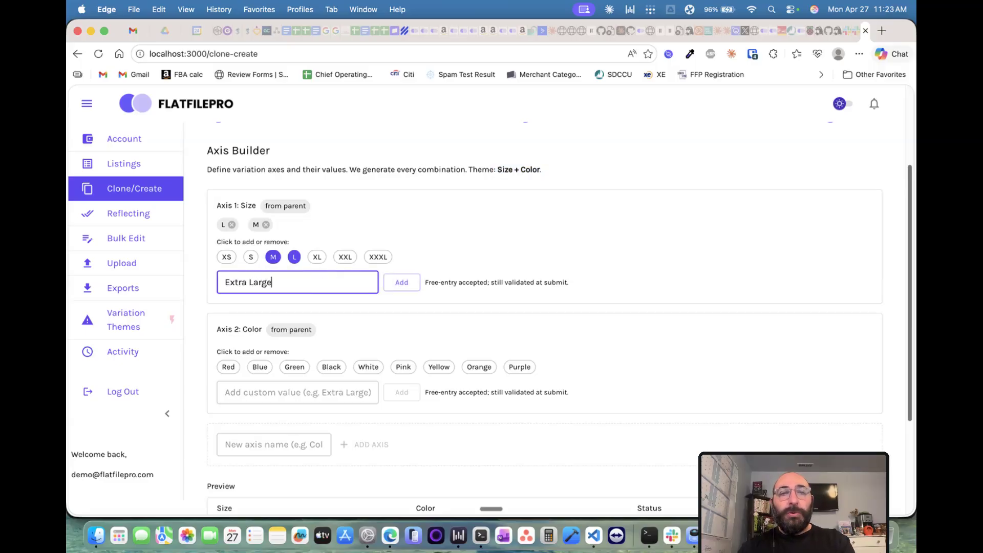
left_click(403, 282)
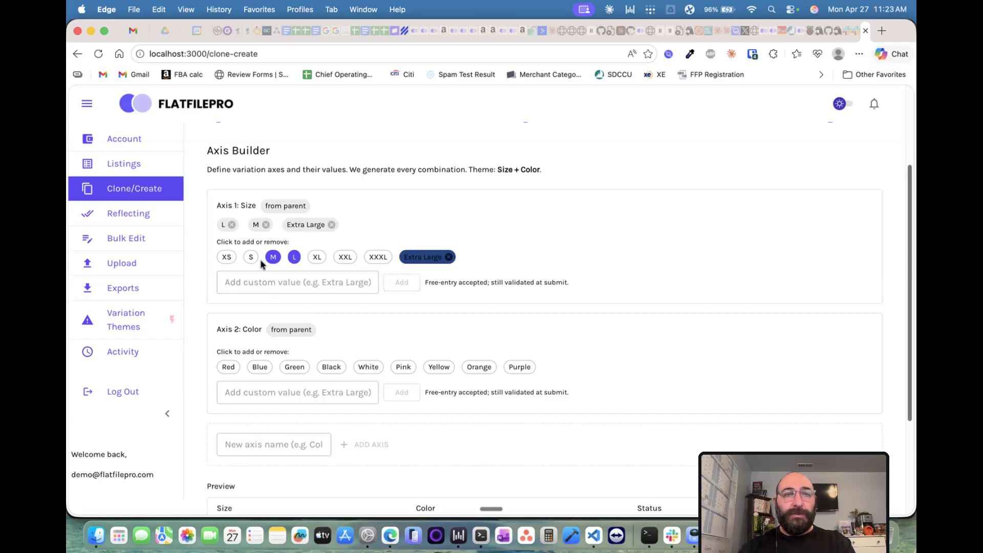
Step: Add the colors Black and White plus the custom value Sparkles to the Color axis
scroll(428, 315, "down", 3)
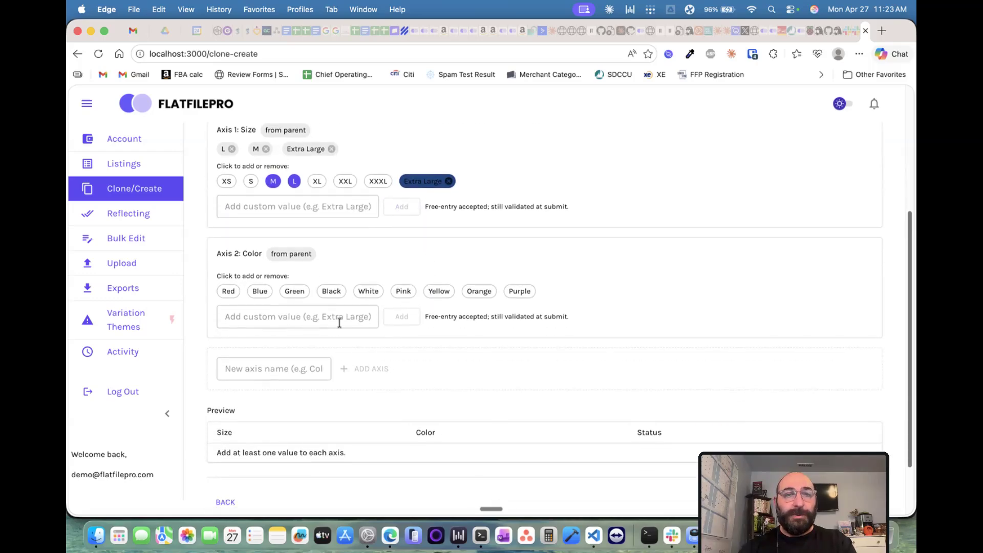
left_click(340, 294)
left_click(368, 304)
left_click(305, 331)
type("Spark")
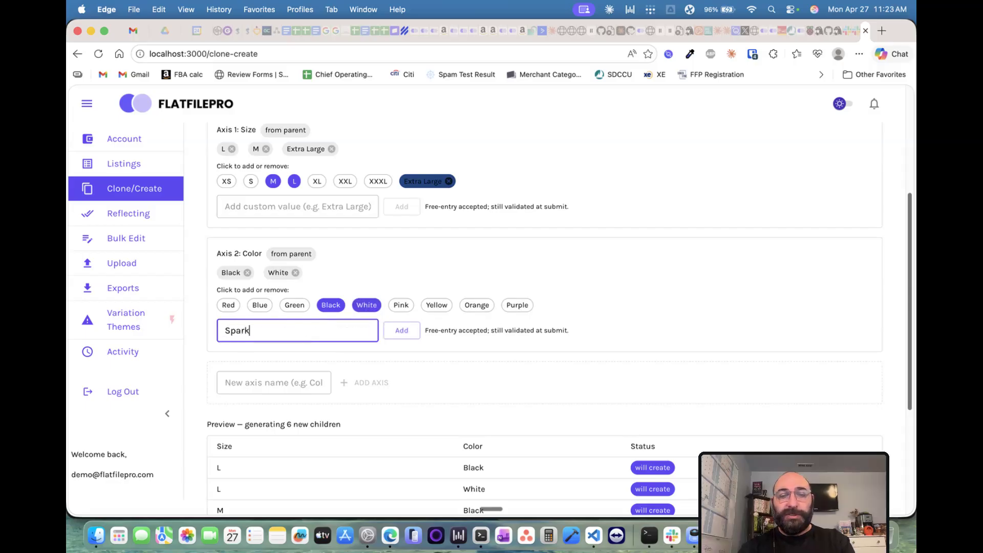
scroll(461, 325, "down", 2)
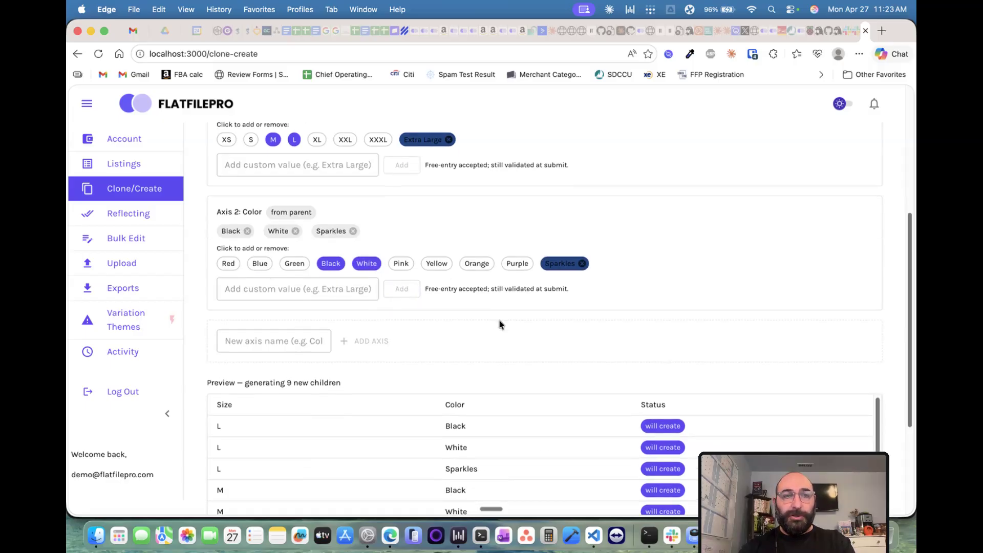
Step: Examine the preview of size and color combinations generated for the new children
scroll(498, 323, "up", 2)
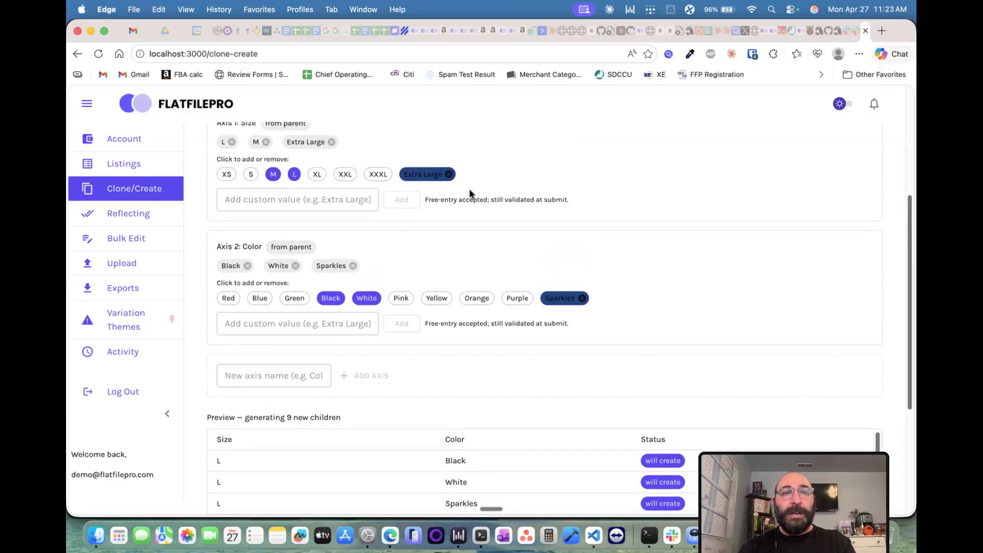
scroll(447, 285, "down", 8)
scroll(351, 302, "down", 2)
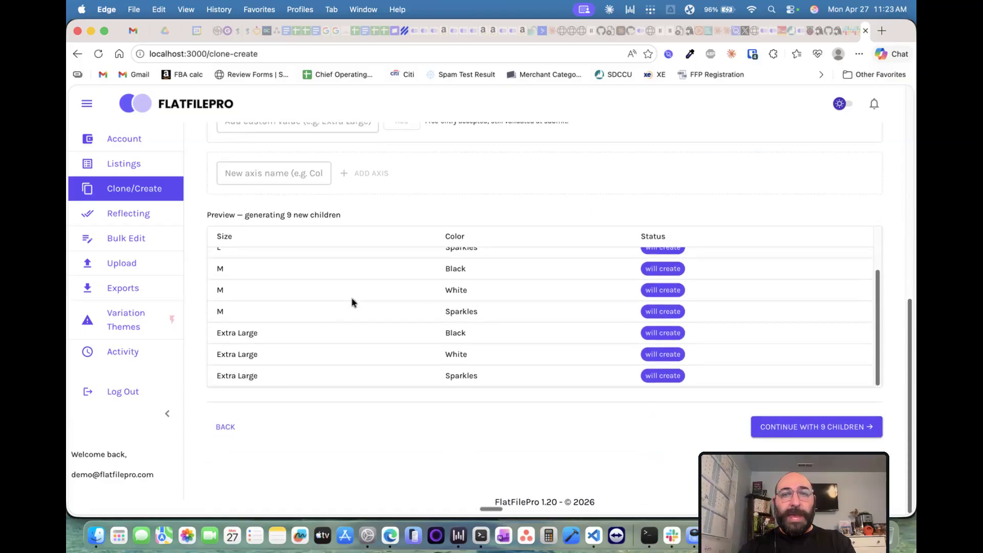
scroll(352, 303, "up", 6)
scroll(476, 370, "down", 5)
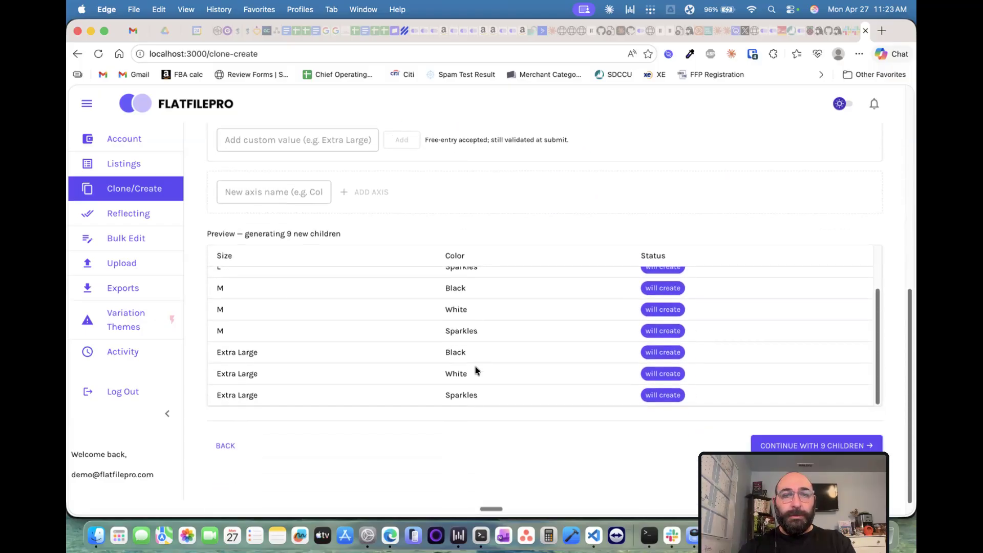
scroll(480, 382, "up", 3)
scroll(480, 383, "down", 3)
scroll(481, 384, "up", 7)
scroll(479, 358, "down", 5)
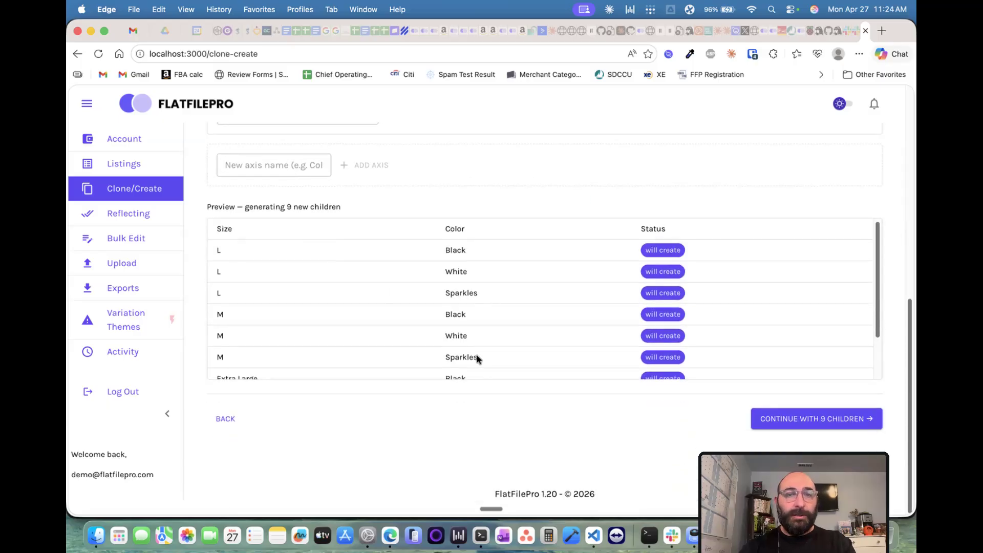
Step: Continue with the generated children and look over their SKU, title, price and quantity fields
left_click(804, 420)
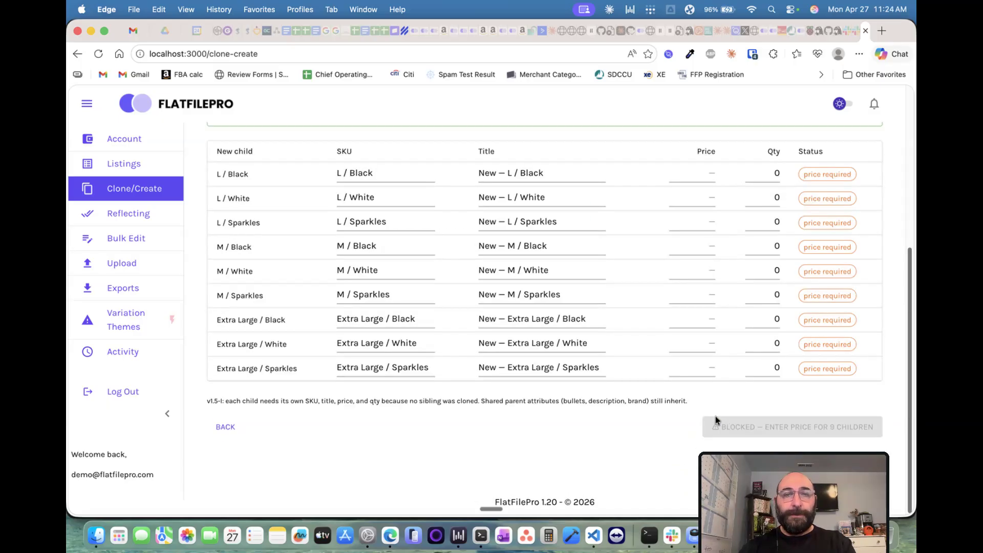
scroll(483, 358, "up", 5)
scroll(545, 314, "down", 5)
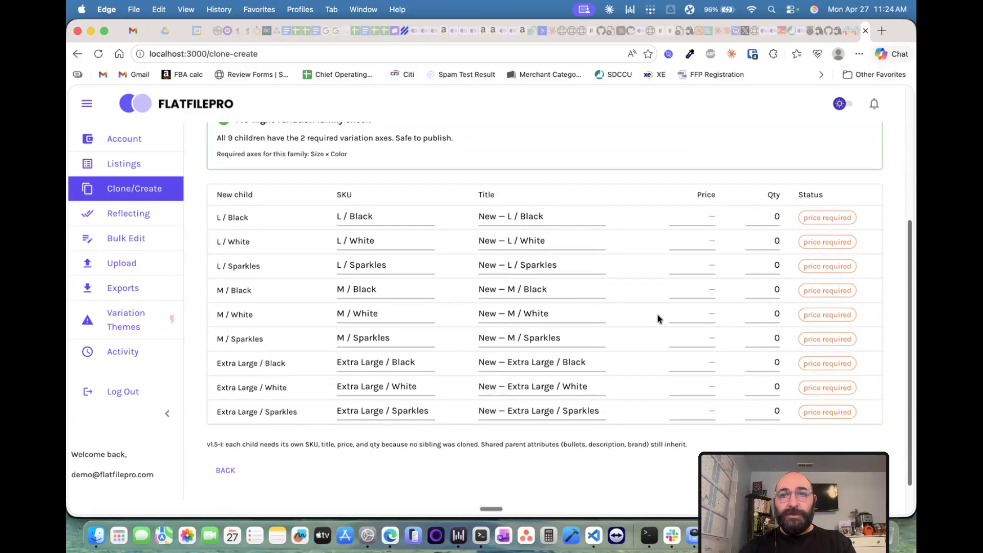
scroll(658, 318, "down", 2)
left_click(769, 225)
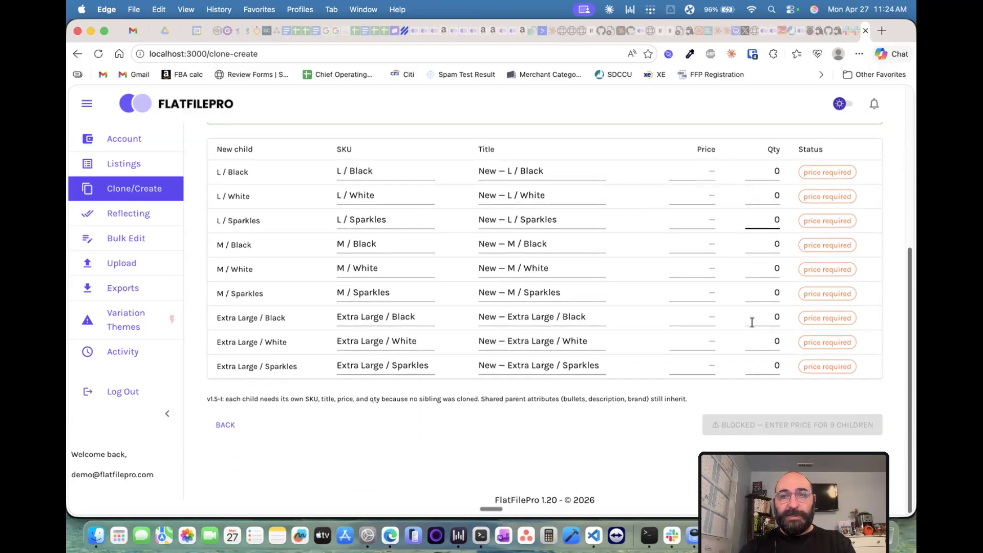
Step: Return to the list of creation types and start a Clone ASIN flow for multiple items in bulk
scroll(761, 426, "up", 5)
scroll(511, 208, "up", 3)
left_click(267, 158)
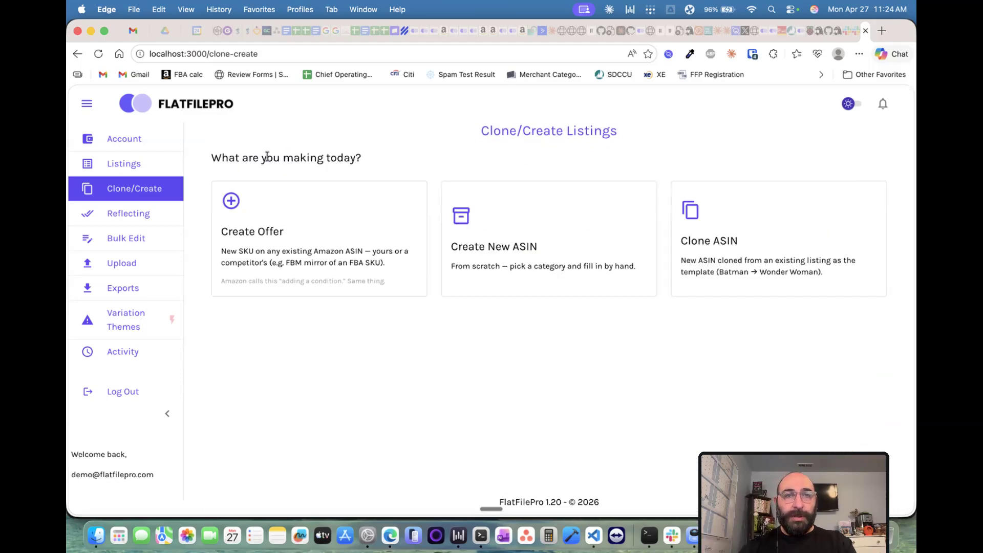
left_click(781, 267)
left_click(569, 279)
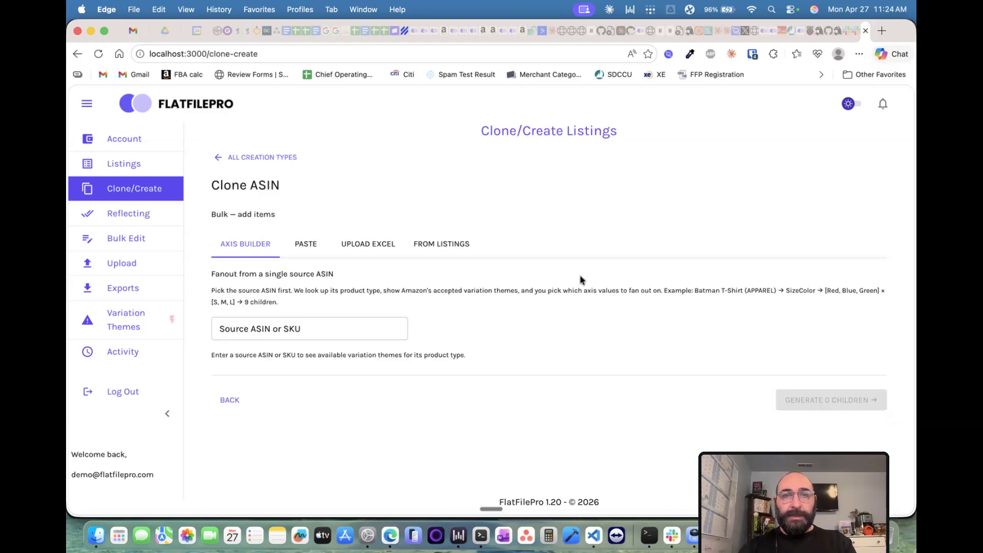
Step: Enter sdgdsg as the bulk source ASIN, choose the Size + Color variation theme, and look over its size and color options
left_click(314, 334)
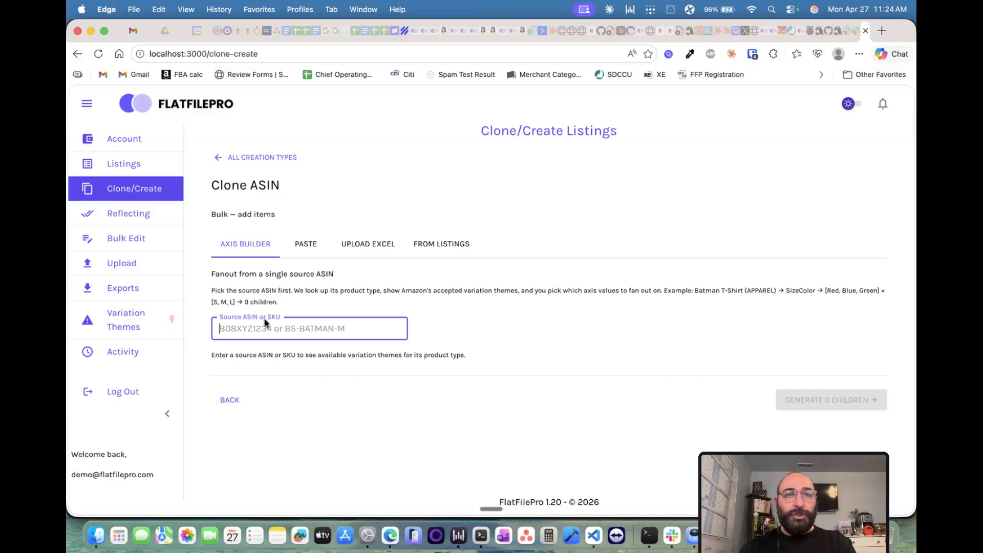
type("sdgdsg")
scroll(460, 373, "down", 2)
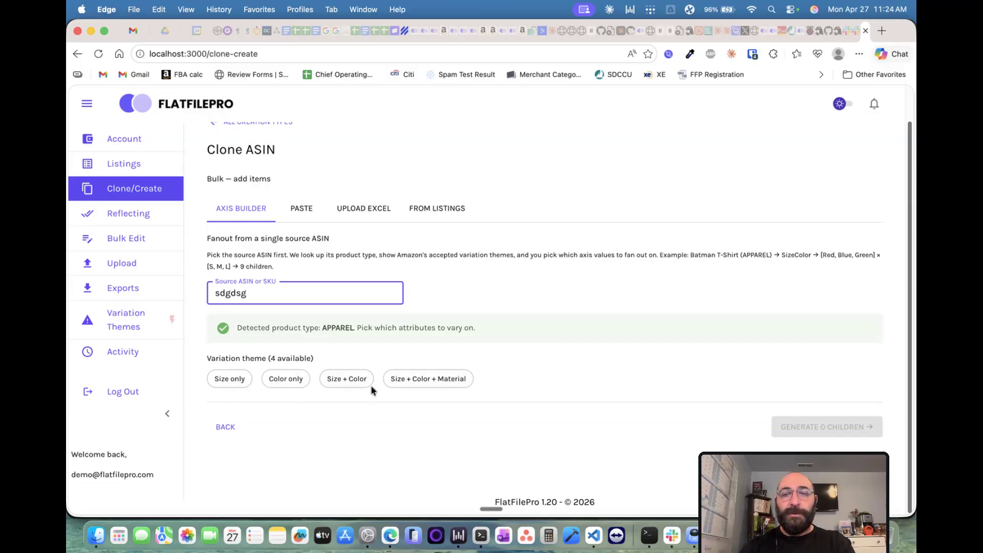
left_click(342, 382)
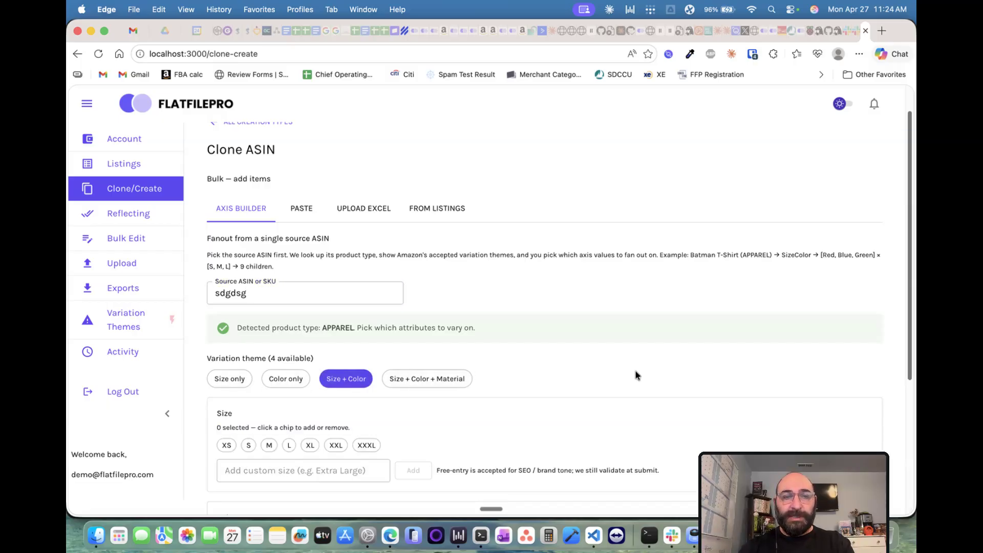
scroll(572, 384, "down", 5)
scroll(380, 399, "down", 1)
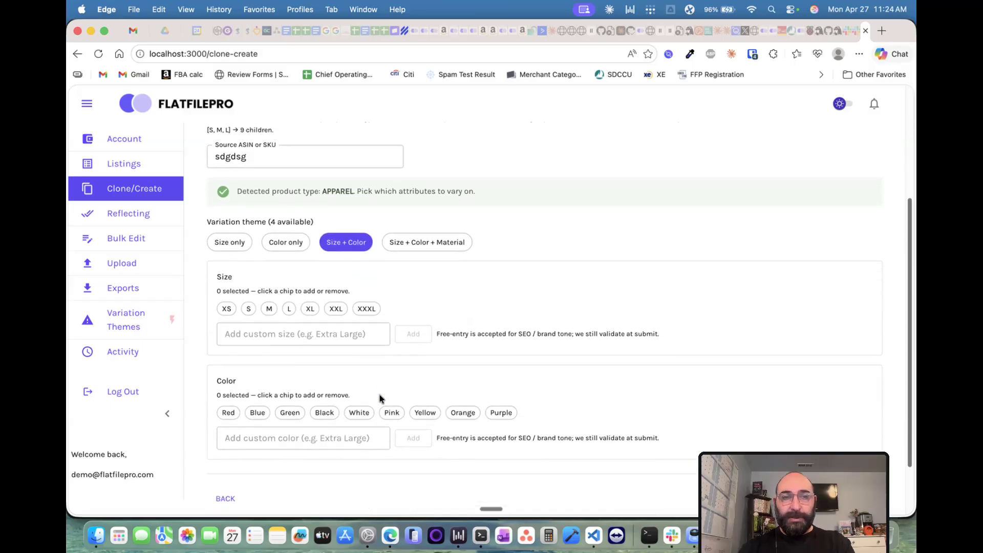
scroll(379, 383, "down", 1)
scroll(329, 406, "up", 8)
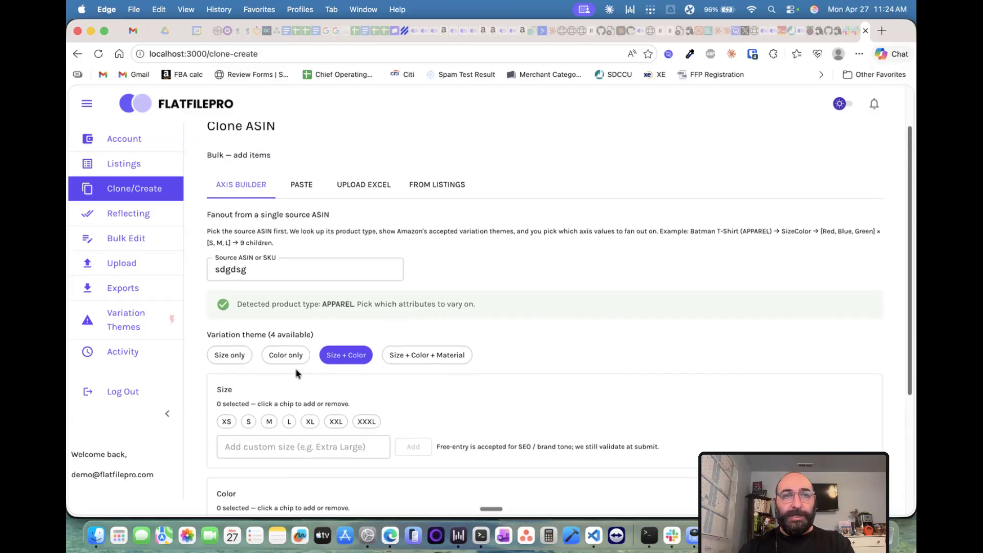
Step: Paste ssdfgdgf and dsfdsfsdf on separate lines as the bulk clone's source ASINs and fetch both items
left_click(295, 247)
left_click(256, 309)
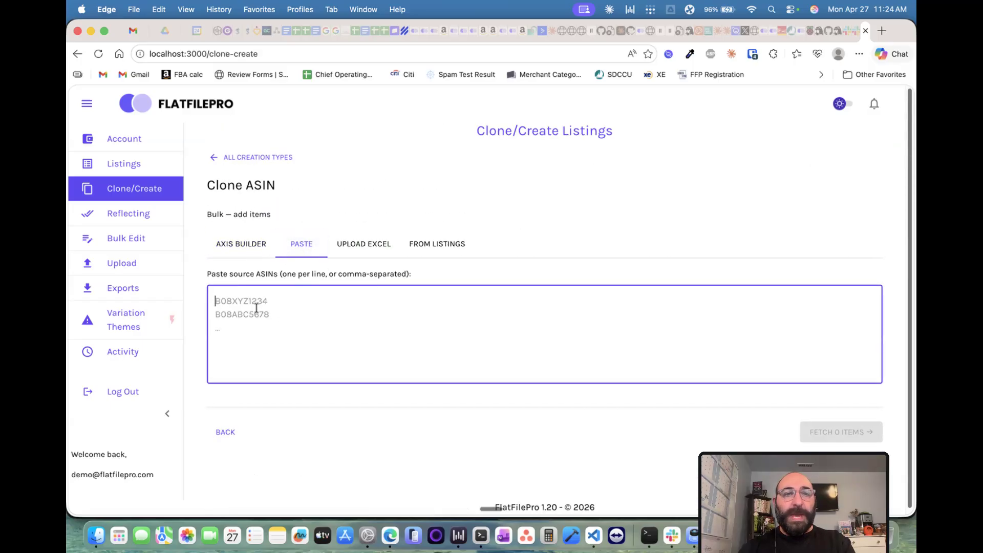
type("ssdfgdgf")
key("Return")
type("dsfdsfsdf")
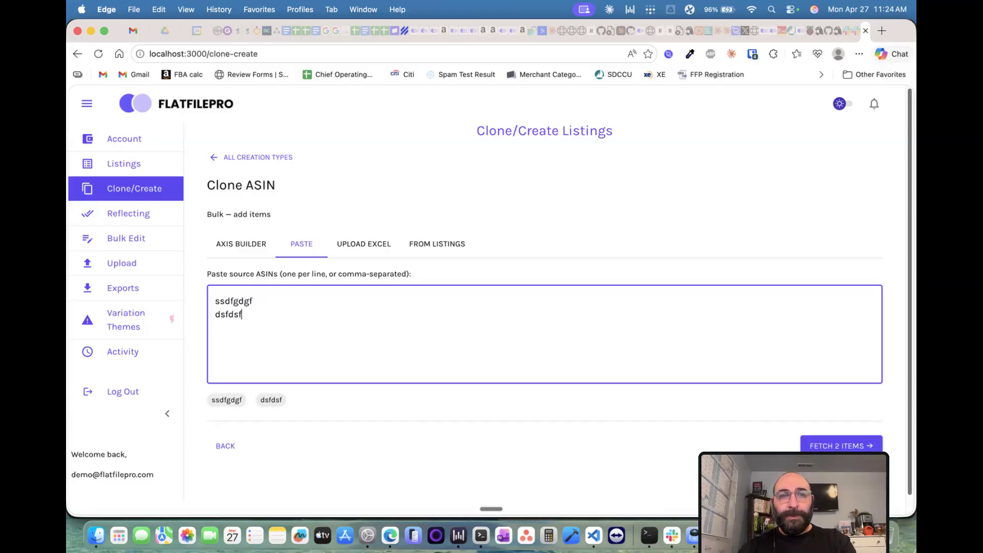
left_click(839, 443)
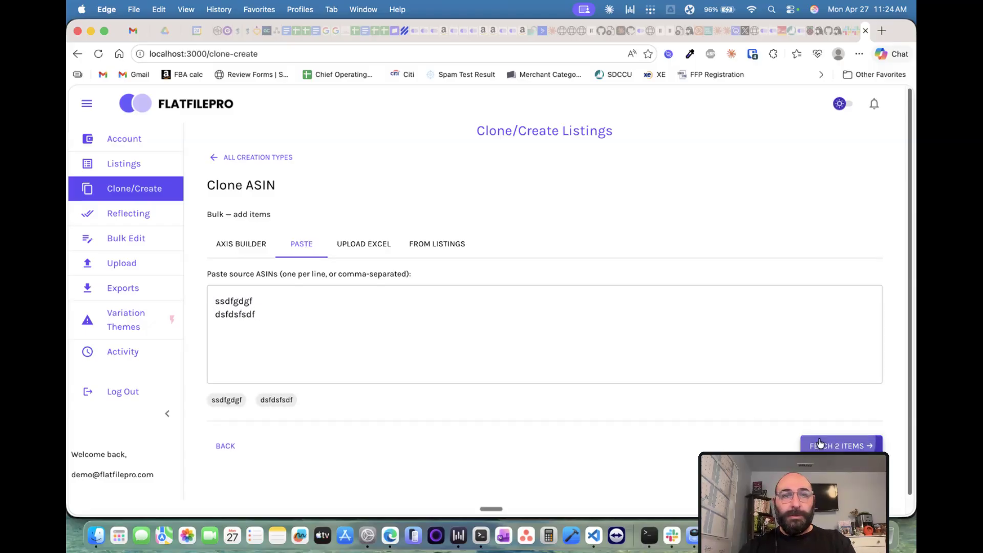
Step: Look over the clone rule settings, the attribute columns and the grid rows for the fetched items
scroll(531, 333, "down", 3)
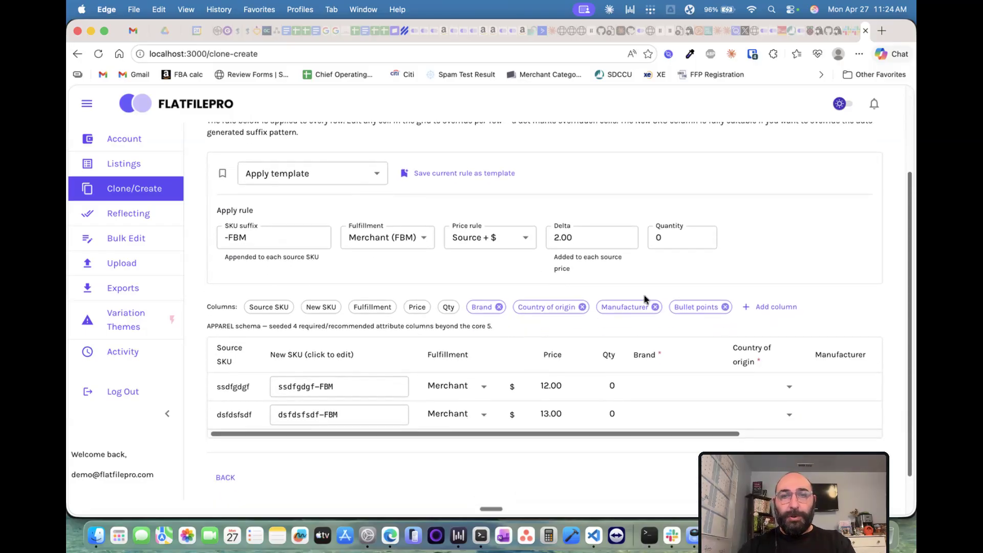
scroll(683, 346, "down", 2)
scroll(683, 347, "up", 4)
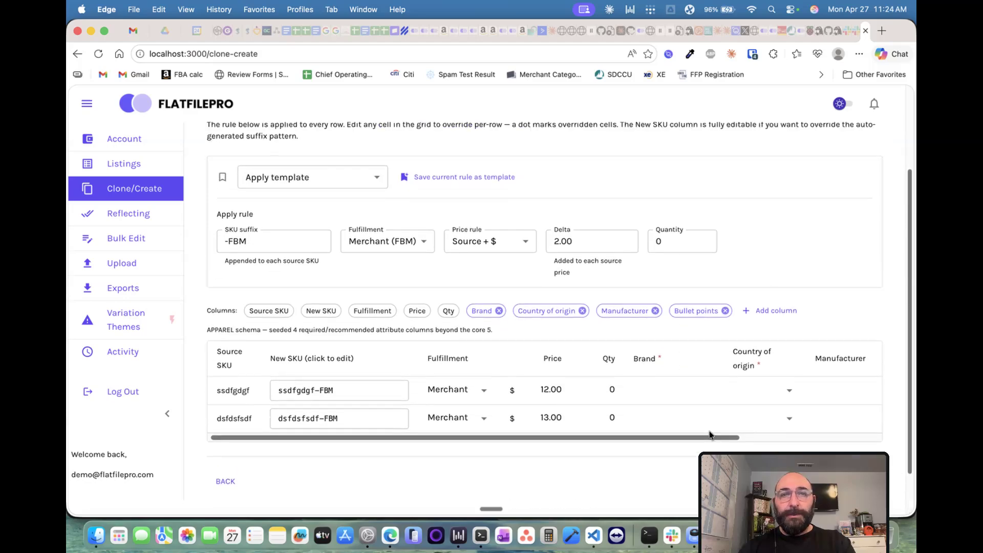
scroll(300, 172, "up", 2)
Step: Restart the bulk Clone ASIN flow from the creation types and examine its Excel upload and existing-listings source options
left_click(220, 155)
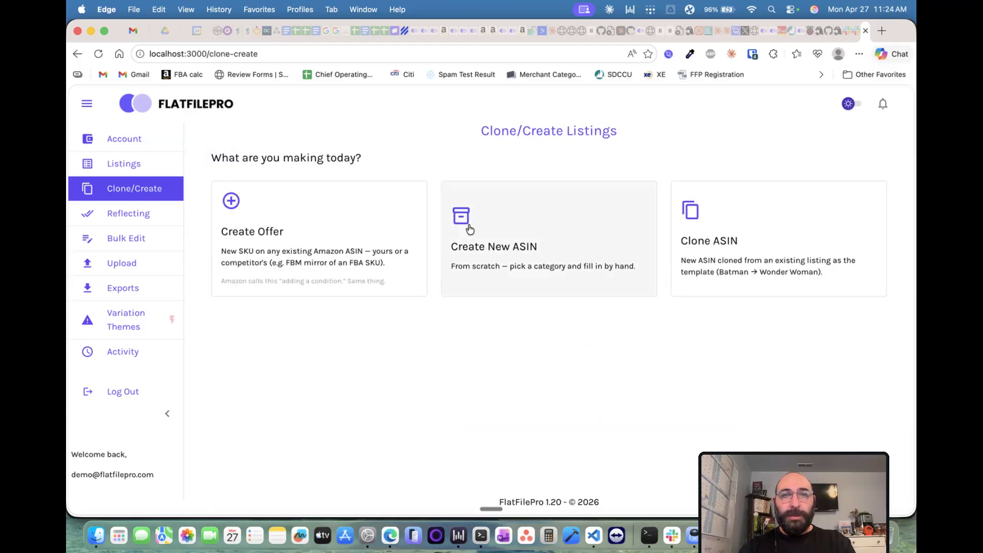
left_click(696, 237)
left_click(640, 301)
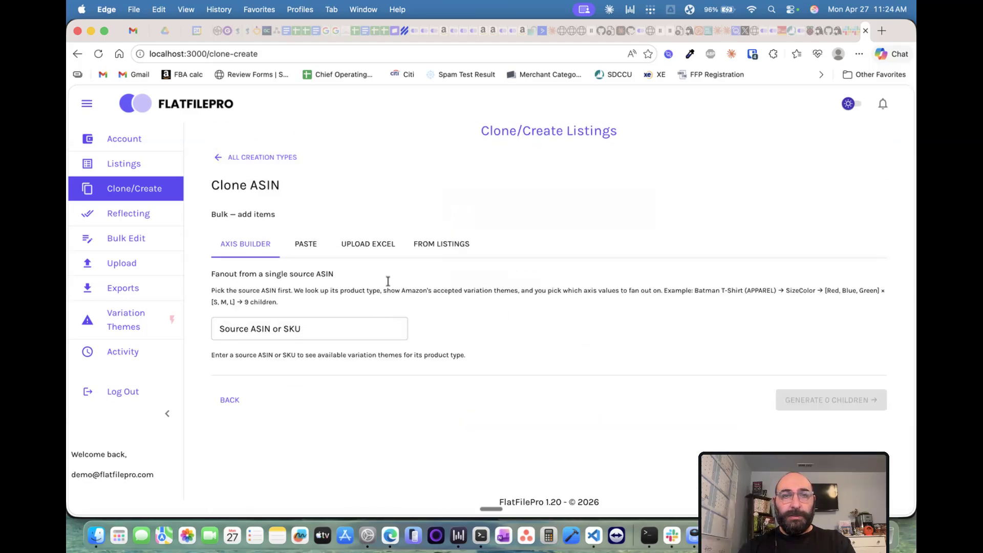
left_click(363, 246)
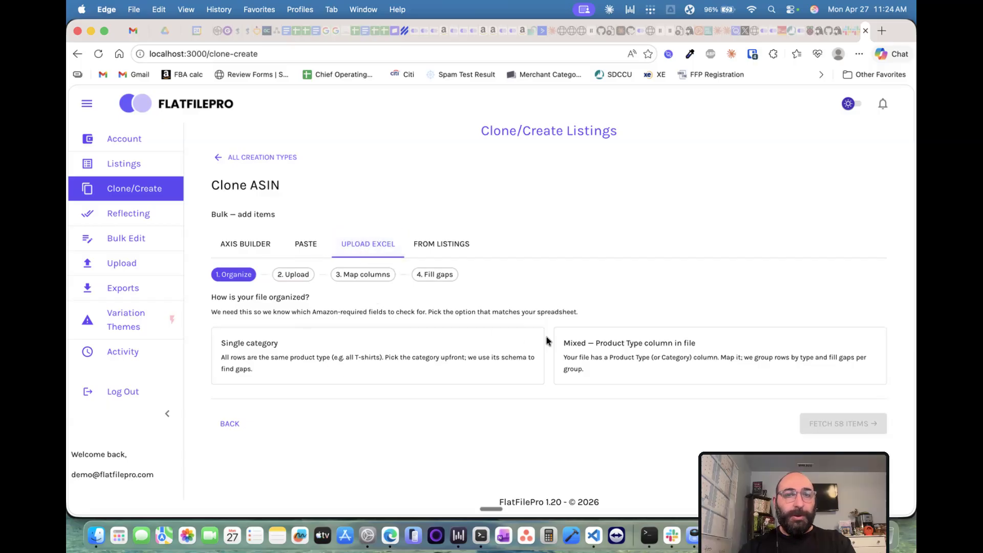
left_click(436, 244)
scroll(395, 368, "down", 1)
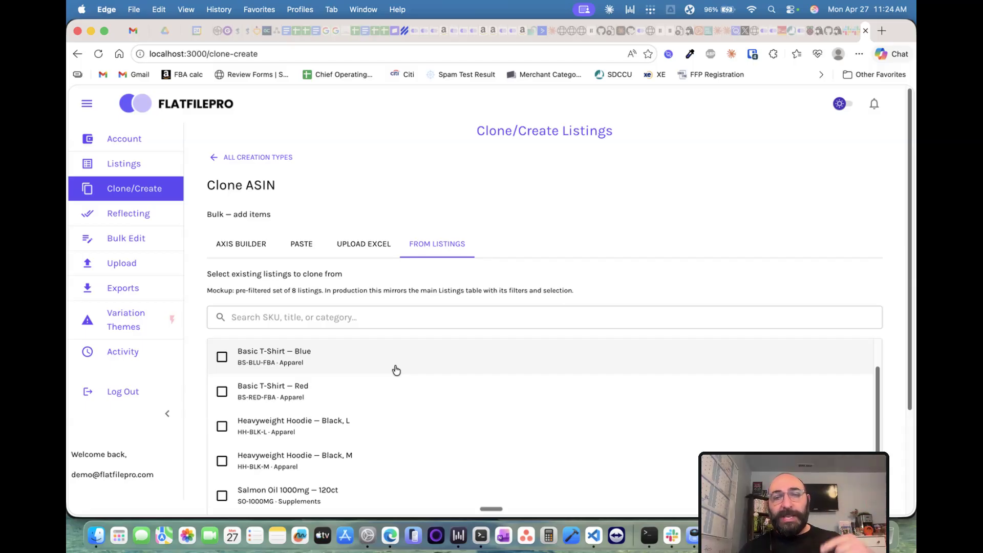
Step: Leave the bulk clone flow by way of its axis builder and open the Create New ASIN flow
left_click(253, 248)
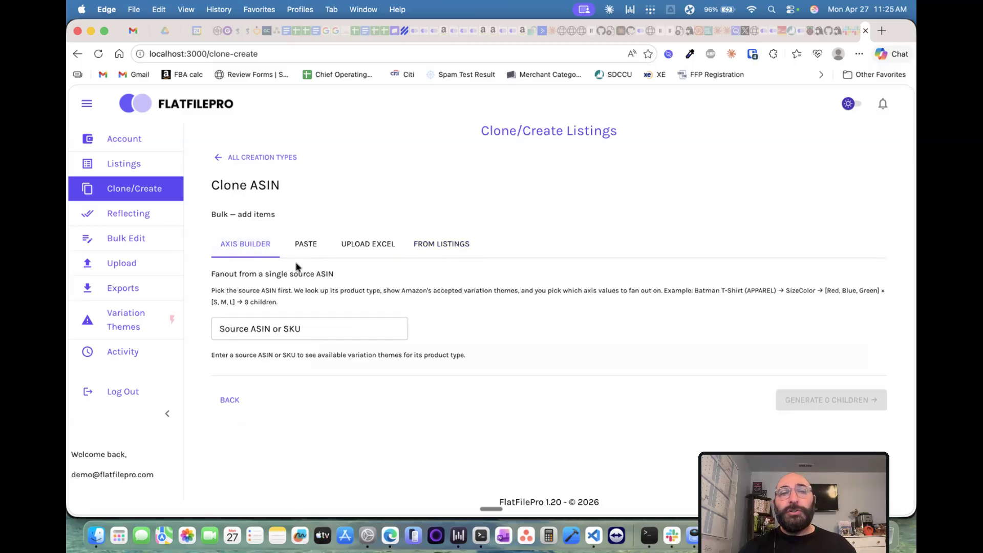
left_click(238, 159)
left_click(537, 222)
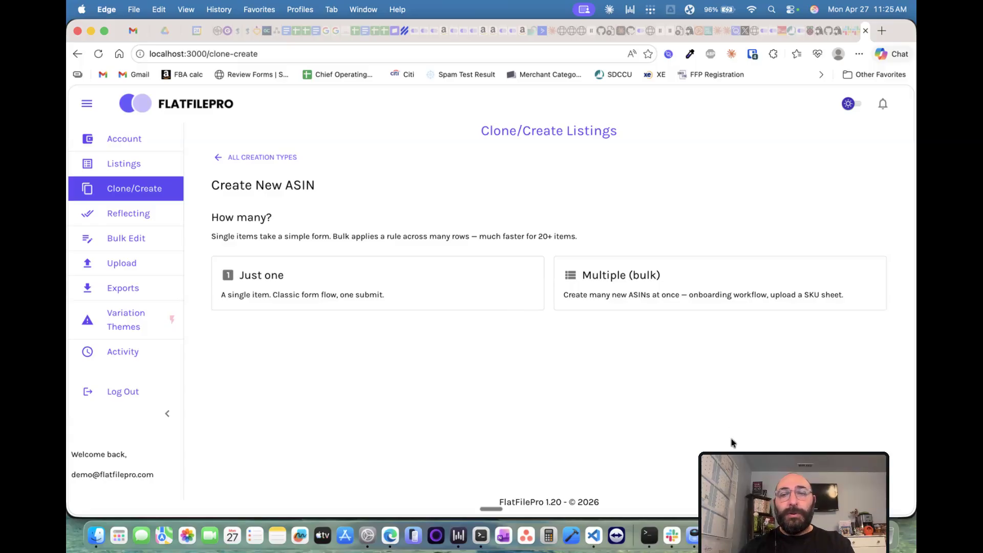
left_click_drag(794, 496, 797, 445)
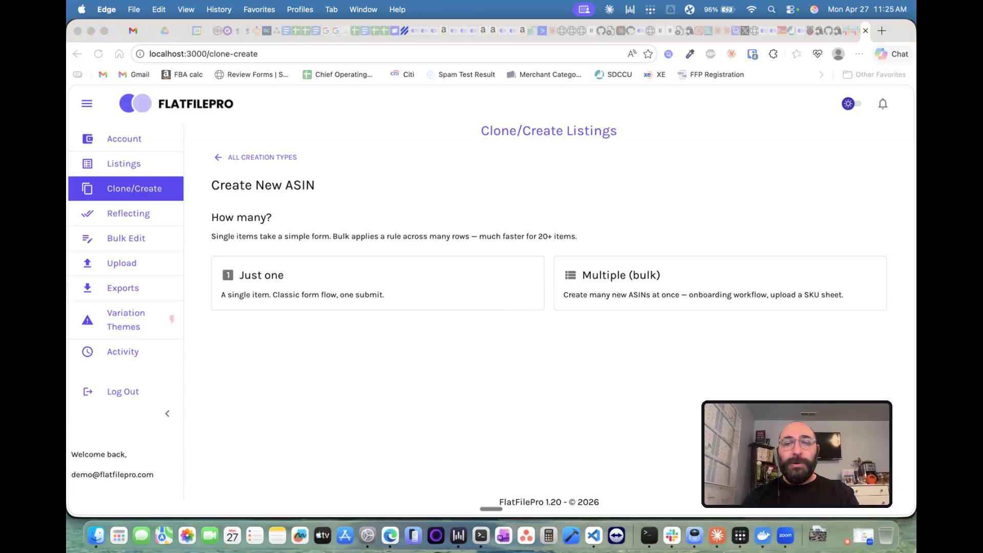